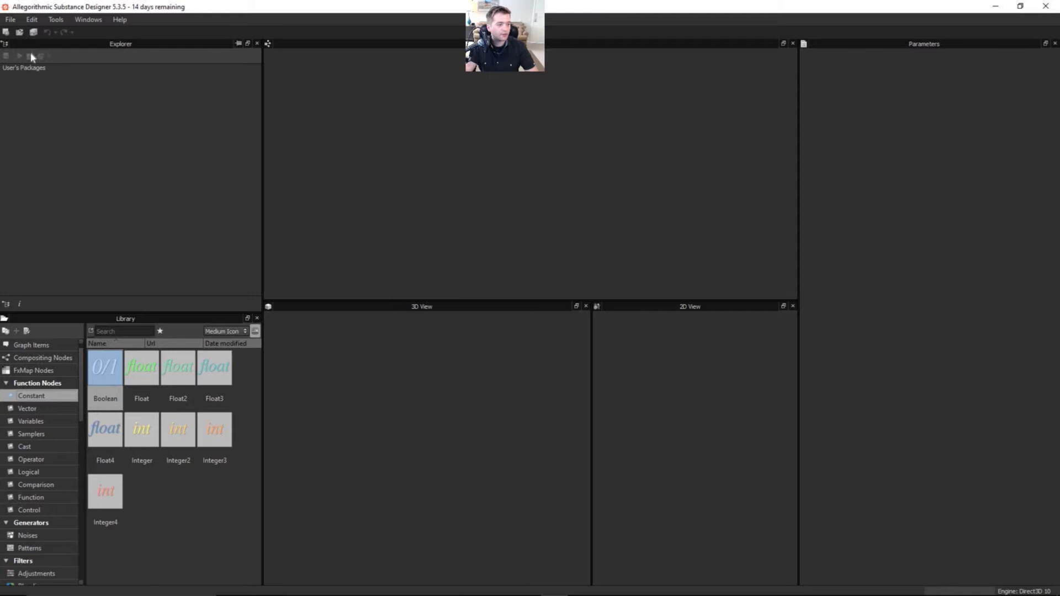
Step: Create a Physically Based (Metallic/Roughness) graph named ST_Helmet and expand it in the package
{"action": "left_click", "coordinate": [6, 33]}
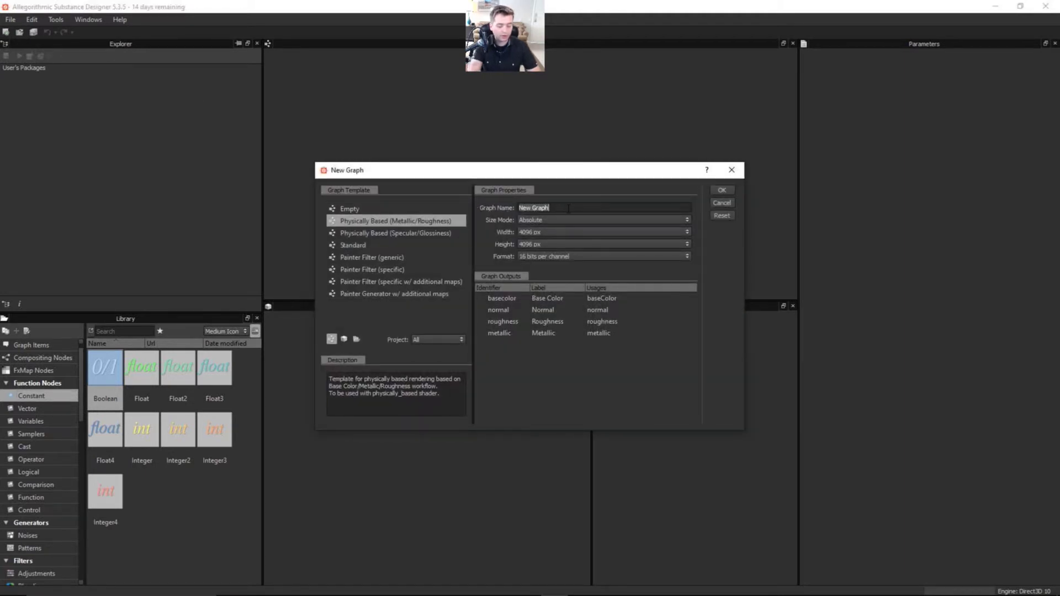
{"action": "type", "text": "ST_Helmet"}
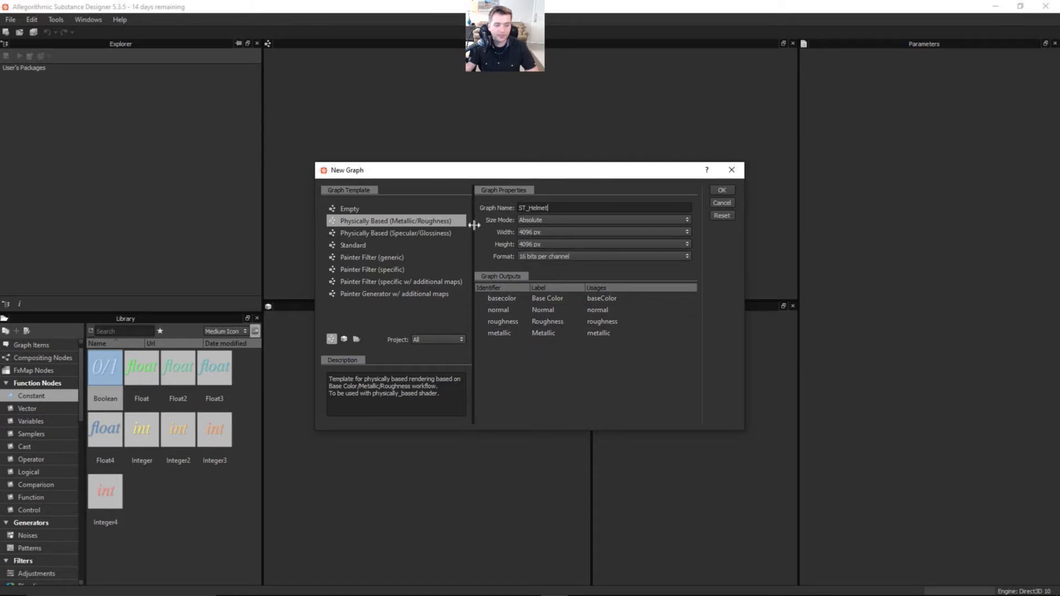
{"action": "left_click", "coordinate": [716, 193]}
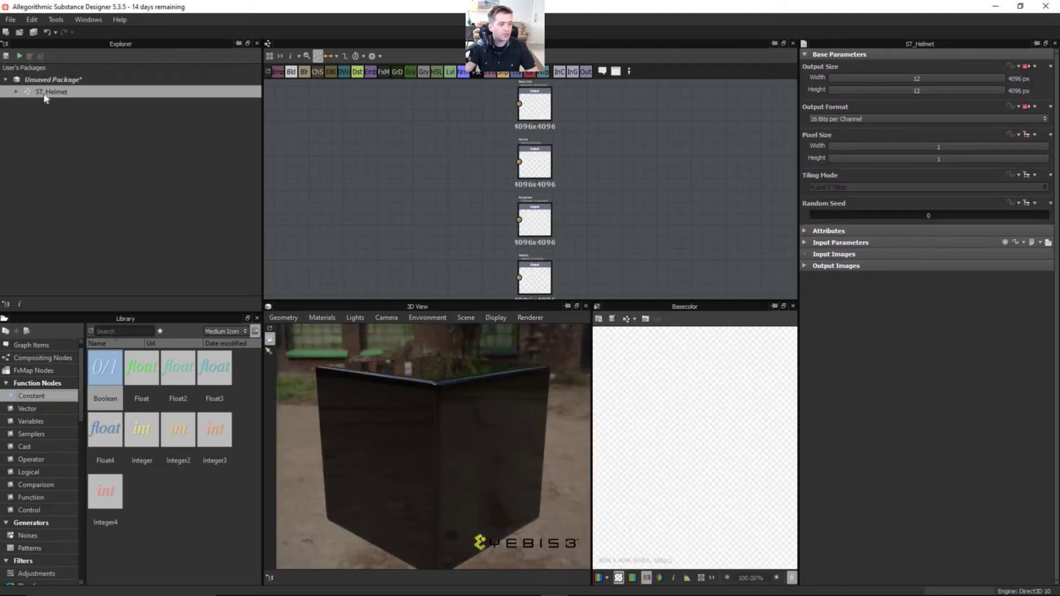
{"action": "right_click", "coordinate": [45, 97]}
{"action": "left_click", "coordinate": [17, 93]}
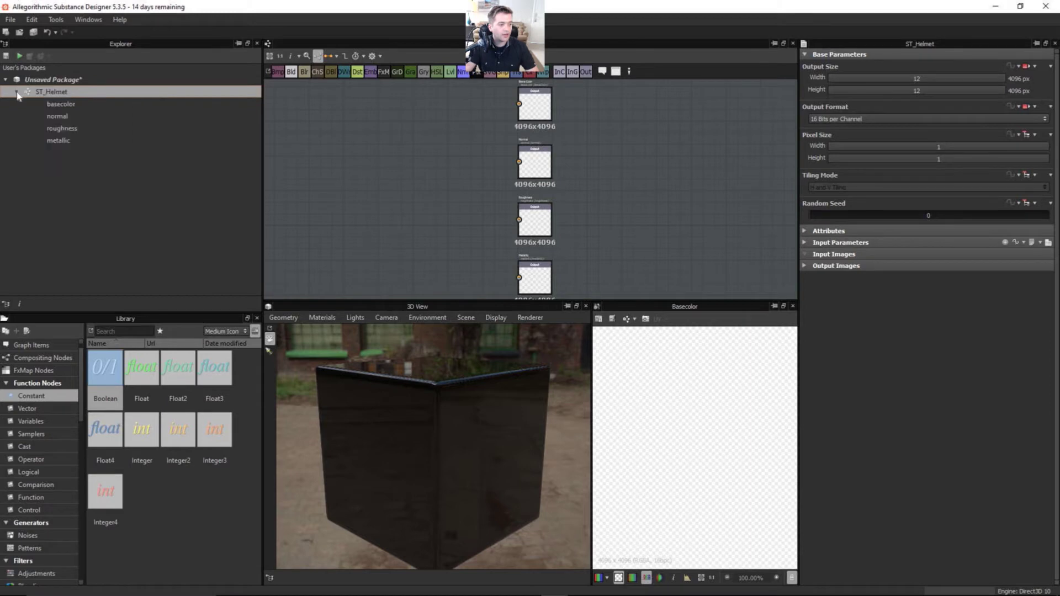
{"action": "left_click", "coordinate": [17, 92]}
Step: Link the StormtrooperHelmet 3D mesh from the ST_SubstancePainter/OBJ folder to the unsaved package
{"action": "right_click", "coordinate": [45, 80]}
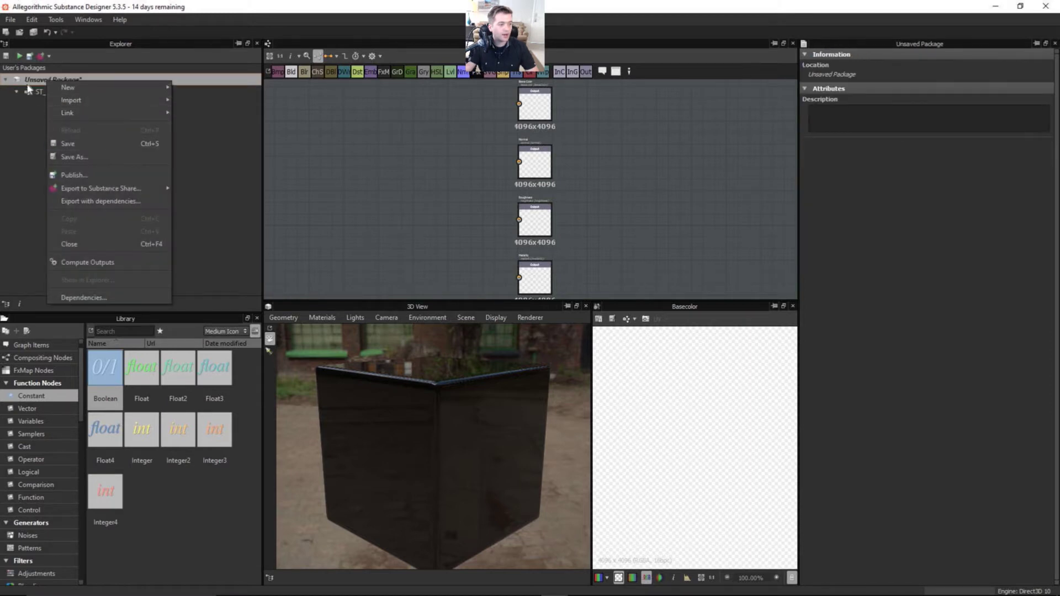
{"action": "mouse_move", "coordinate": [71, 113]}
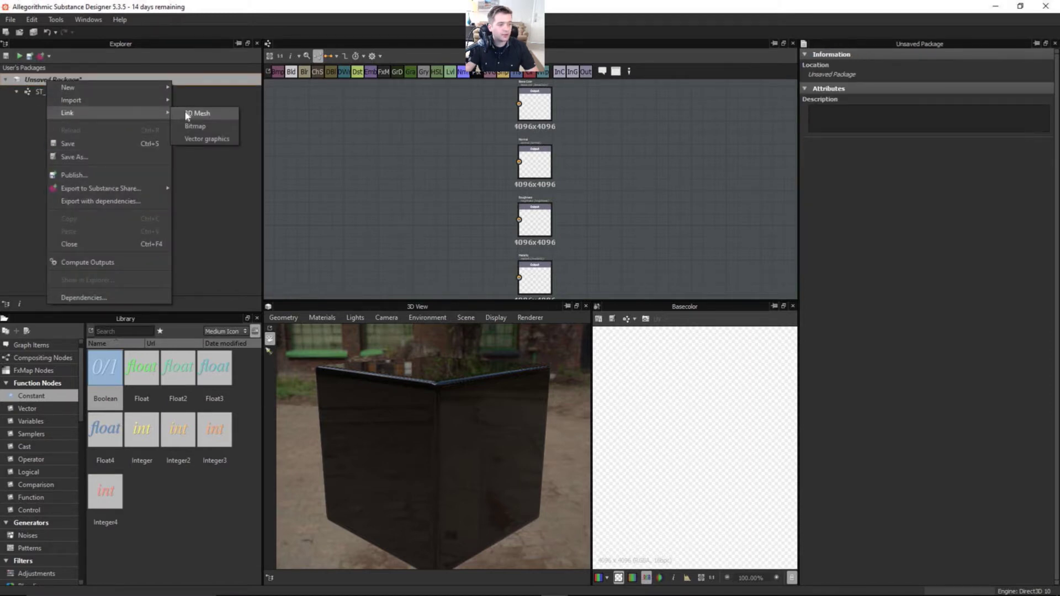
{"action": "left_click", "coordinate": [195, 115]}
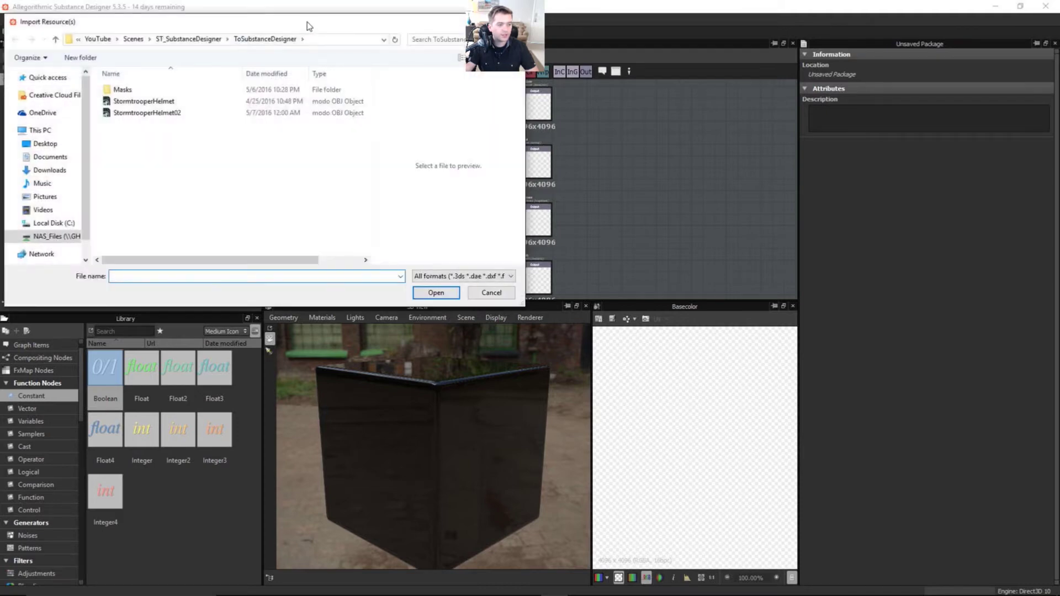
{"action": "left_click", "coordinate": [396, 156]}
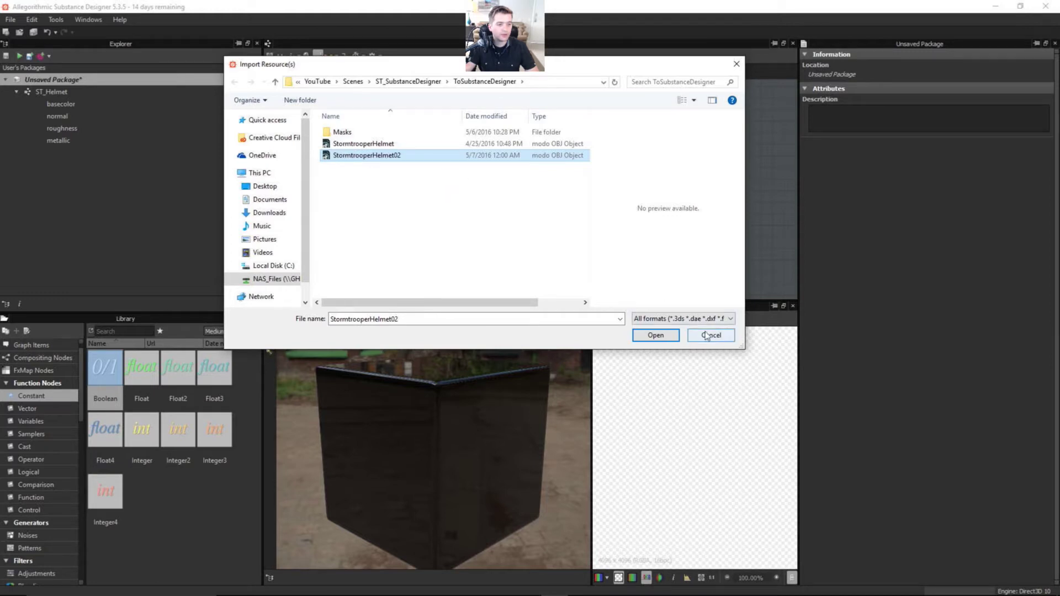
{"action": "left_click", "coordinate": [412, 81]}
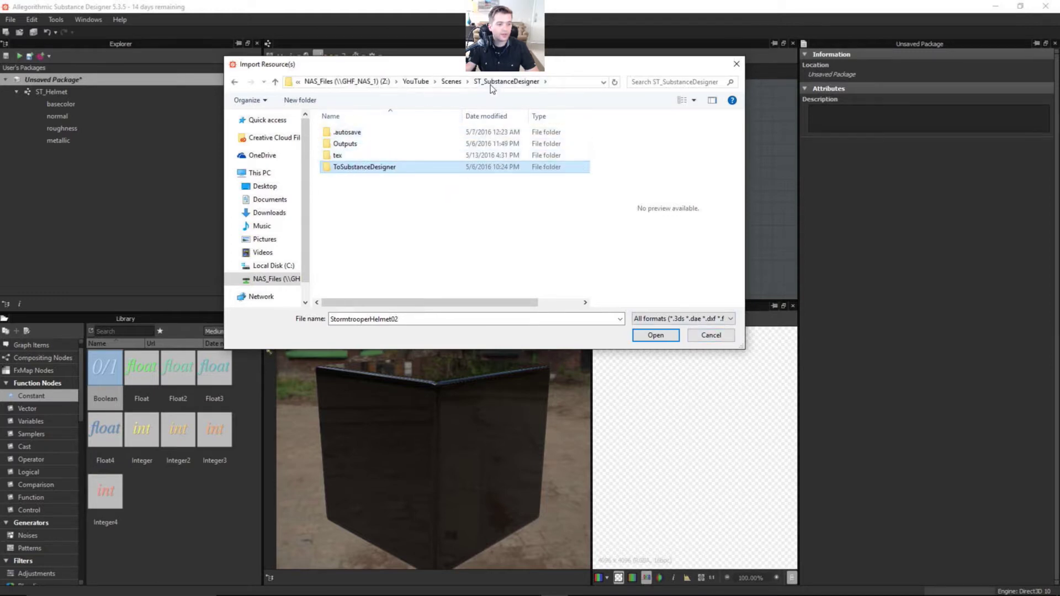
{"action": "left_click", "coordinate": [451, 81]}
{"action": "double_click", "coordinate": [364, 214]}
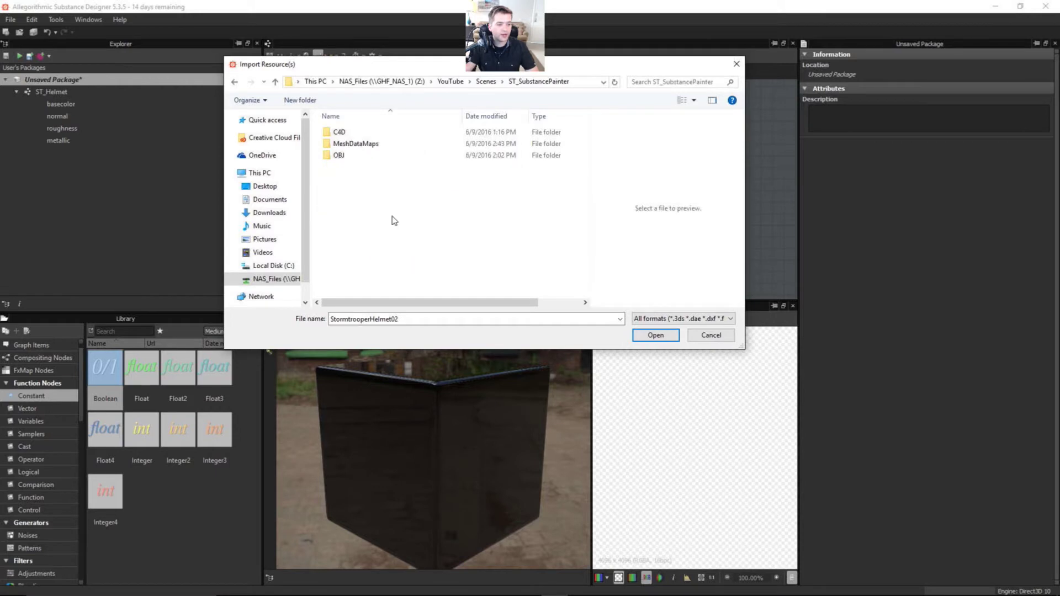
{"action": "double_click", "coordinate": [357, 156]}
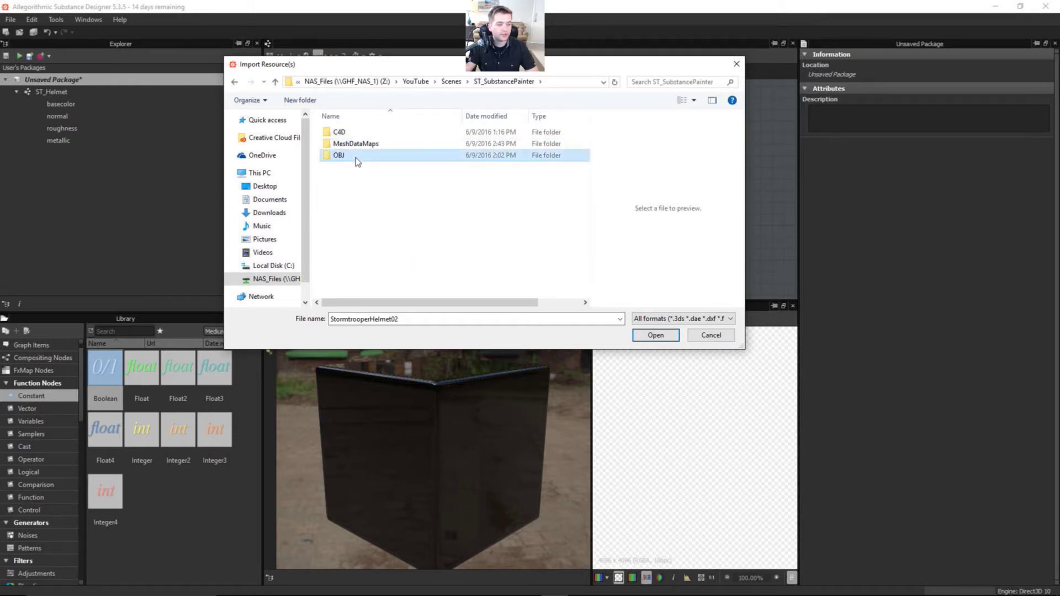
{"action": "left_click", "coordinate": [373, 129]}
{"action": "left_click", "coordinate": [677, 335]}
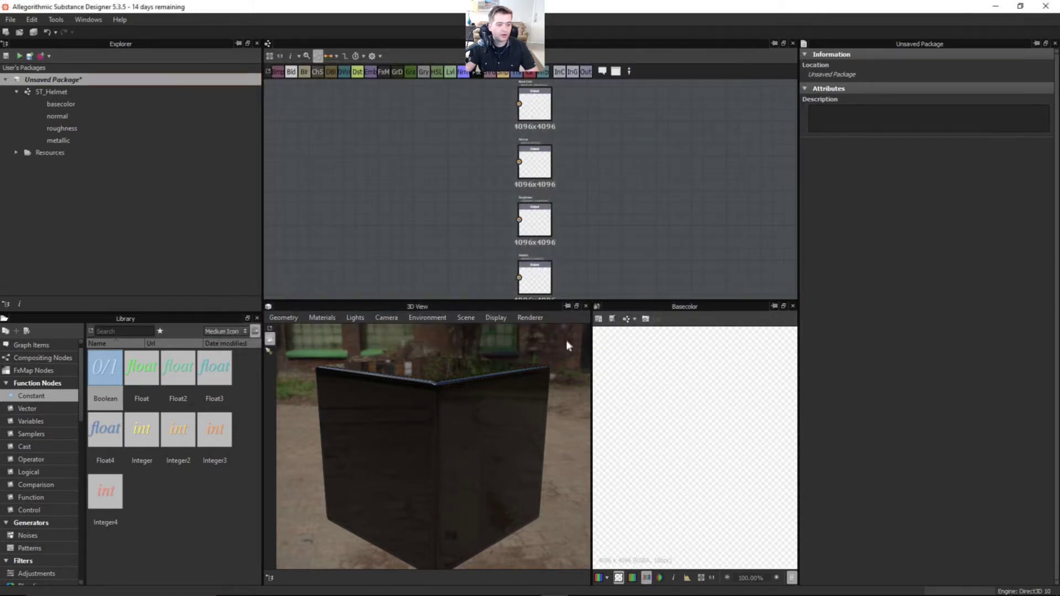
Step: Display the linked StormtrooperHelmet mesh in the 3D View with its face turned toward the camera
{"action": "left_click", "coordinate": [16, 153]}
{"action": "left_click_drag", "start_coordinate": [67, 165], "coordinate": [419, 398]}
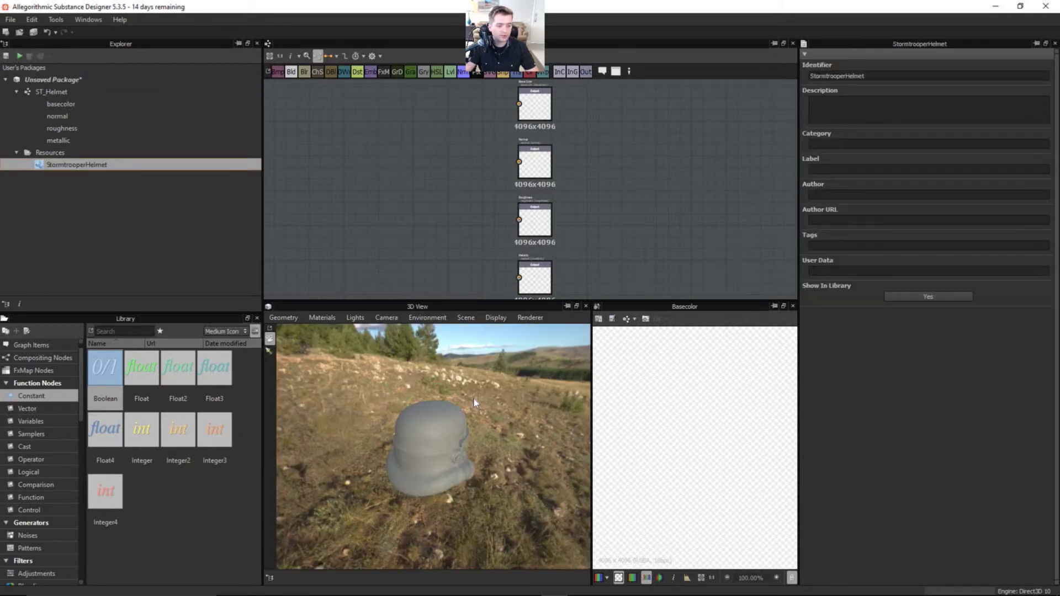
{"action": "mouse_move", "coordinate": [456, 441]}
{"action": "left_mouse_down"}
{"action": "mouse_move", "coordinate": [326, 409]}
{"action": "mouse_move", "coordinate": [459, 450]}
{"action": "mouse_move", "coordinate": [453, 433]}
{"action": "mouse_move", "coordinate": [464, 434]}
{"action": "left_mouse_up"}
{"action": "scroll", "coordinate": [438, 436], "scroll_direction": "up", "scroll_amount": 3}
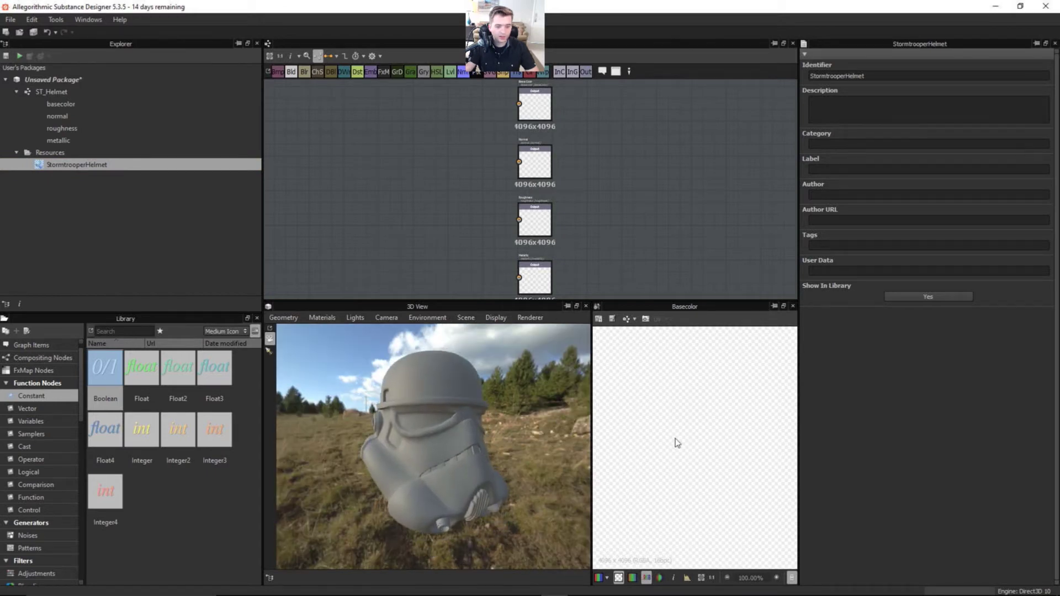
{"action": "scroll", "coordinate": [681, 445], "scroll_direction": "down", "scroll_amount": 3}
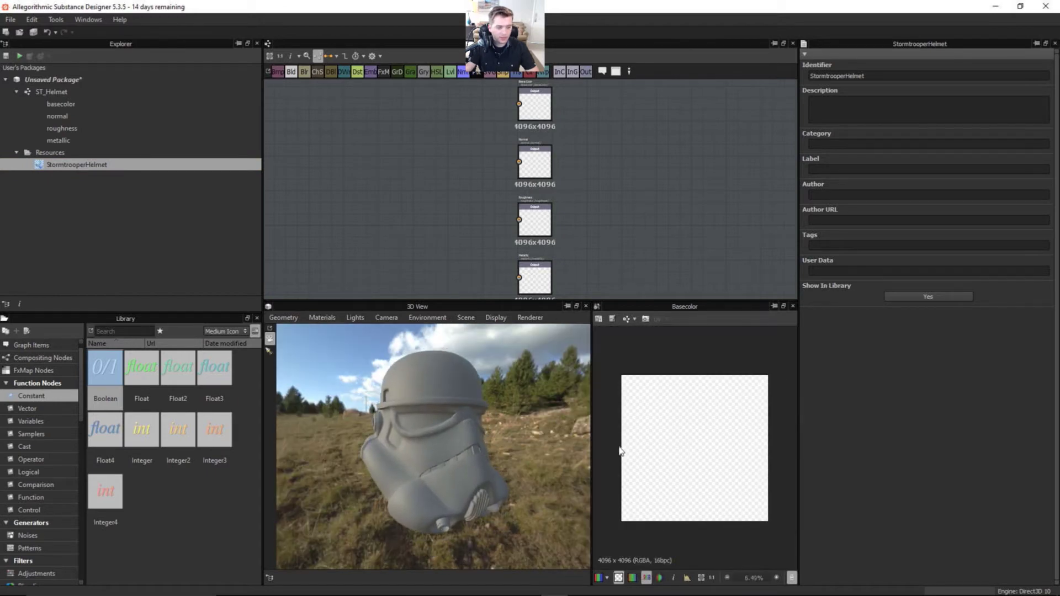
{"action": "left_click_drag", "start_coordinate": [395, 409], "coordinate": [413, 402]}
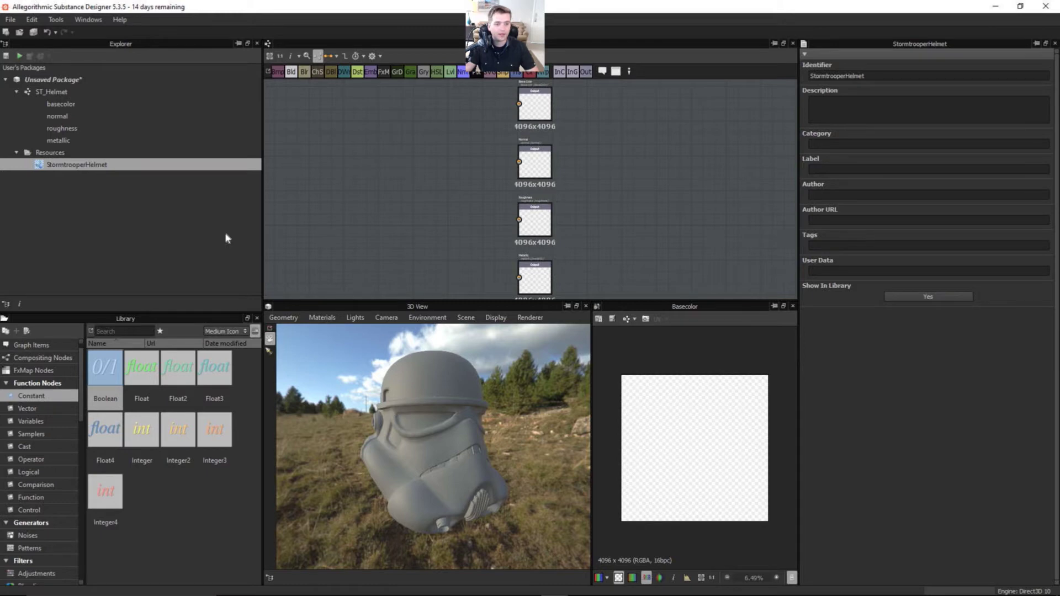
Step: Open model information baking for the StormtrooperHelmet mesh and remove the Normal Map from Mesh baker
{"action": "right_click", "coordinate": [53, 170]}
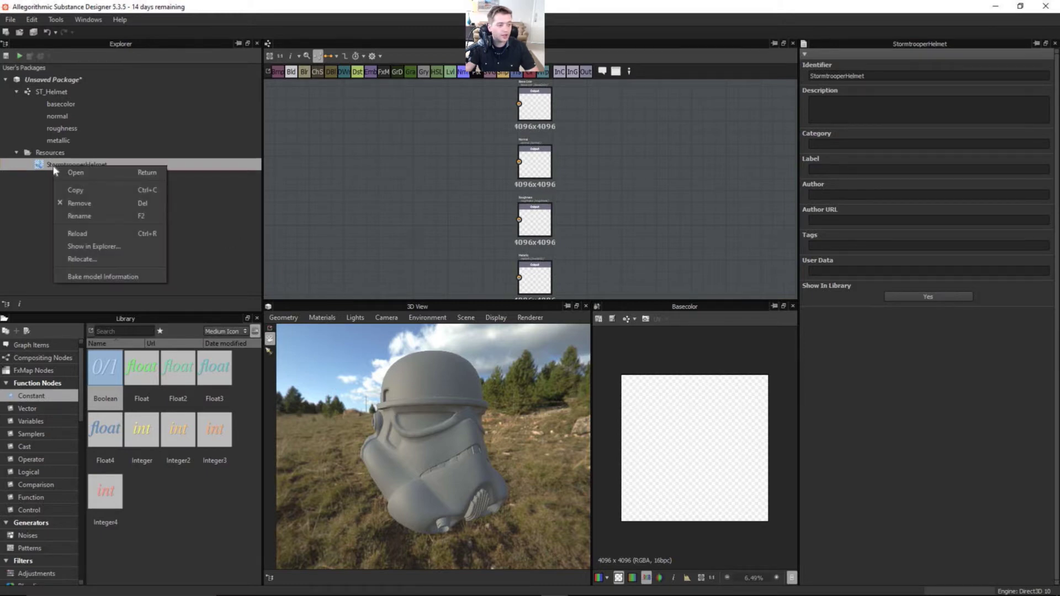
{"action": "left_click", "coordinate": [105, 278]}
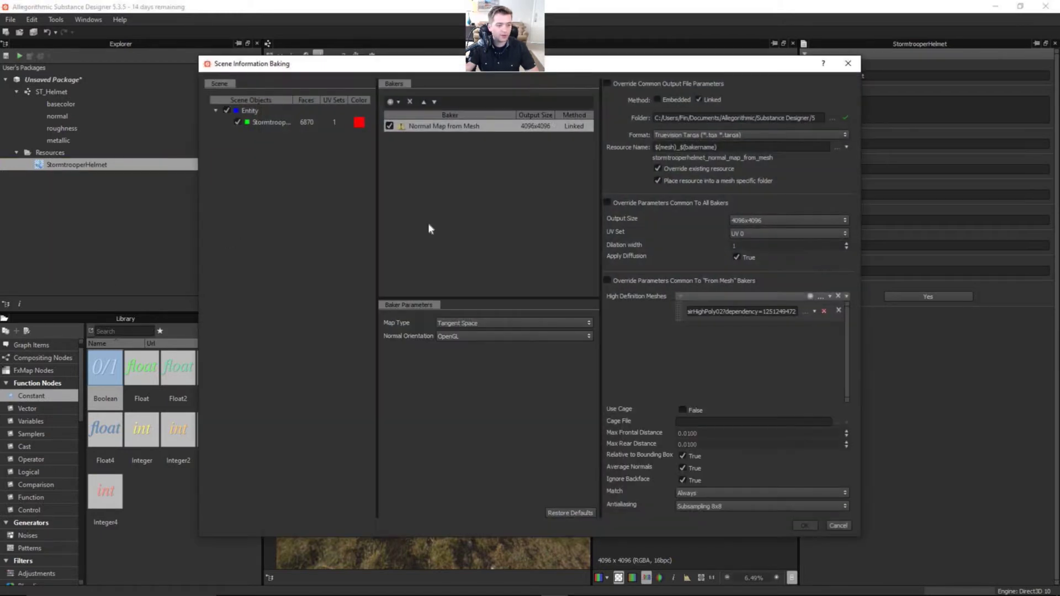
{"action": "left_click", "coordinate": [409, 102]}
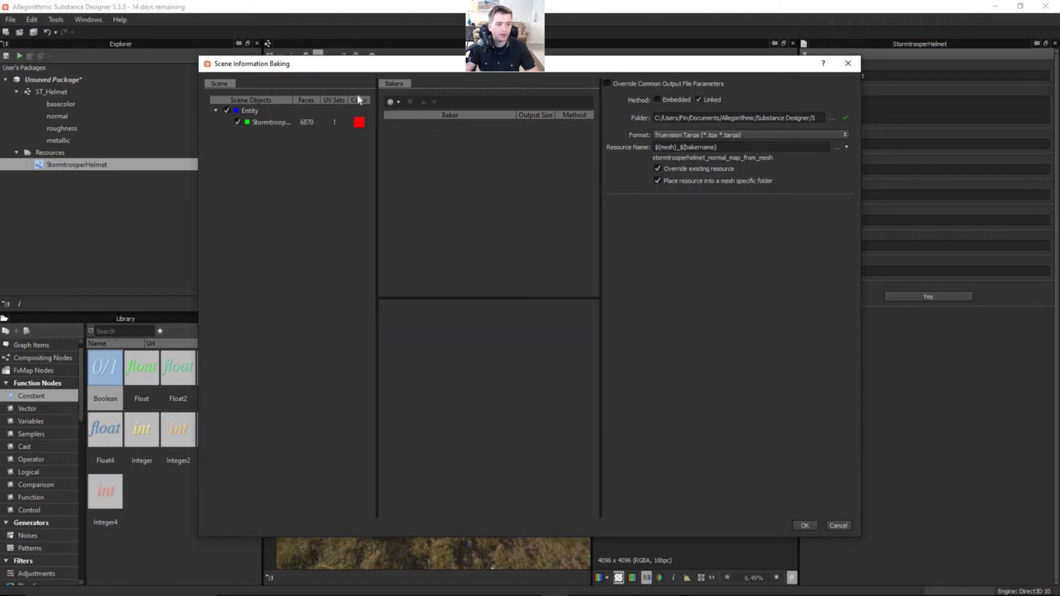
Step: Bake an Ambient Occlusion map at Very High quality as PNG into Z:/YouTube/Scenes/ST_SubstancePainter/MeshDataMaps
{"action": "left_click", "coordinate": [393, 103]}
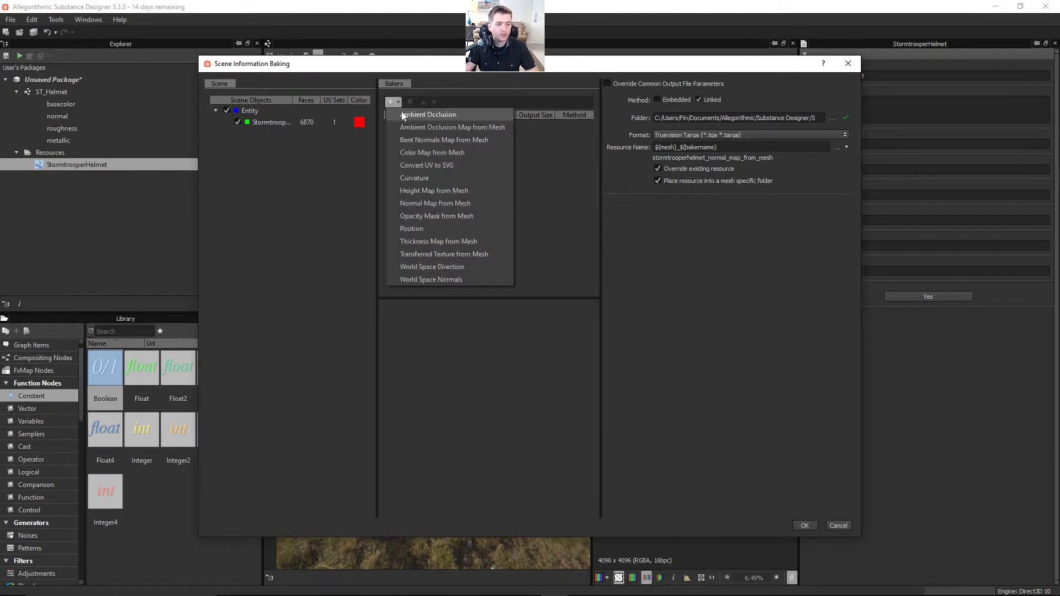
{"action": "left_click", "coordinate": [455, 115]}
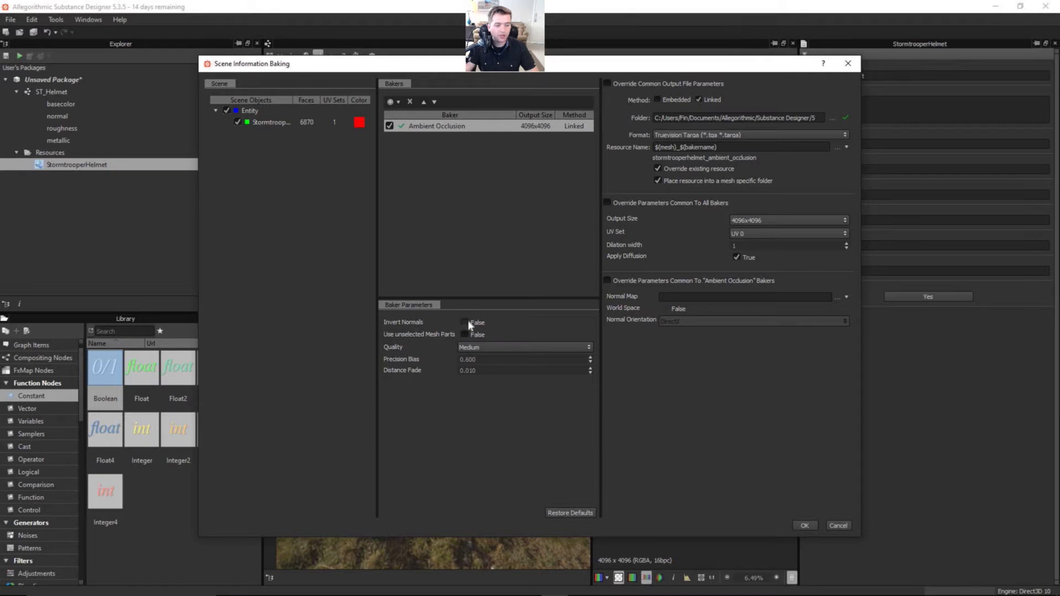
{"action": "left_click", "coordinate": [485, 347]}
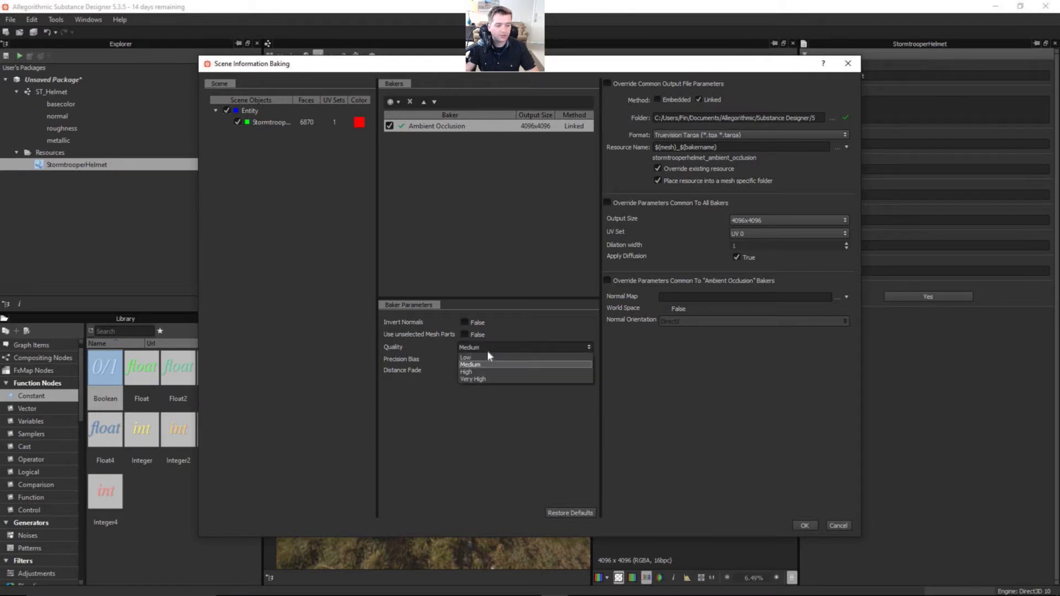
{"action": "left_click", "coordinate": [488, 377]}
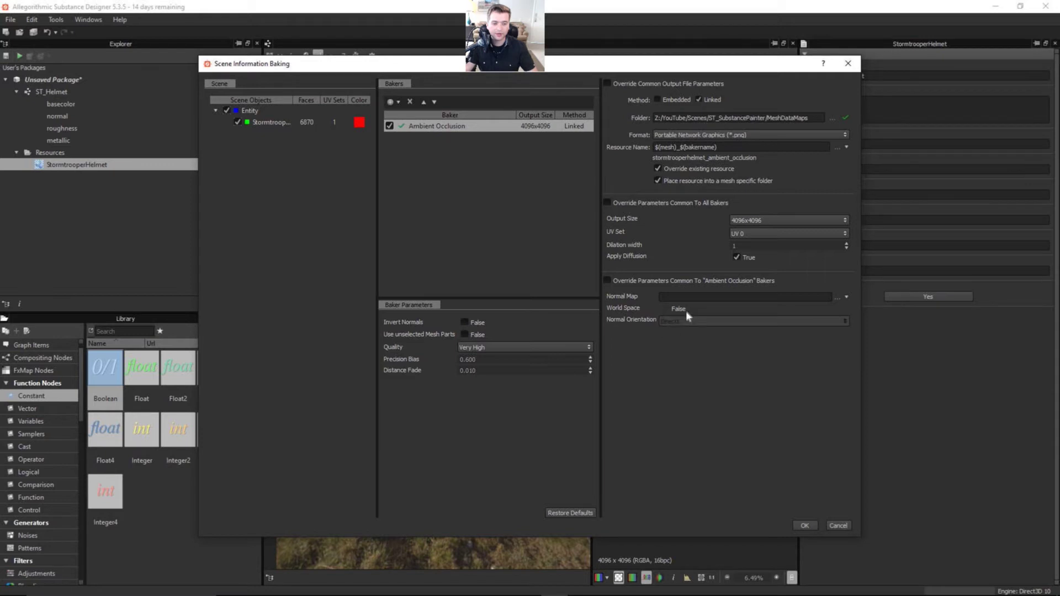
{"action": "left_click", "coordinate": [799, 525]}
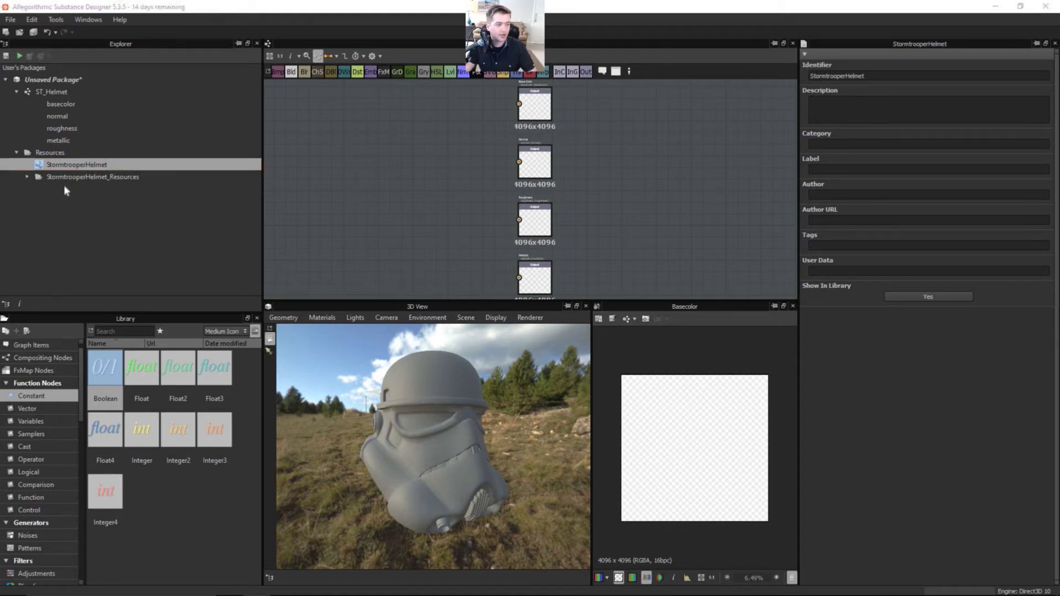
Step: Open the baked stormtrooperhelmet_ambient_occlusion map and examine its shading around the small UV parts and mouth, comparing it with the helmet mesh
{"action": "double_click", "coordinate": [99, 177]}
{"action": "double_click", "coordinate": [104, 191]}
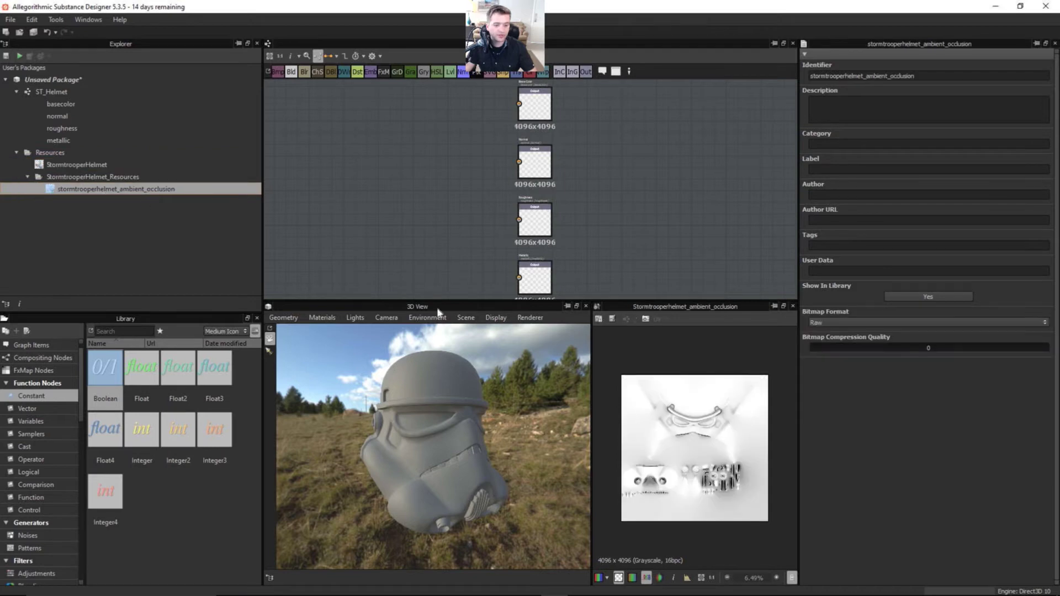
{"action": "scroll", "coordinate": [733, 464], "scroll_direction": "up", "scroll_amount": 4}
{"action": "scroll", "coordinate": [750, 463], "scroll_direction": "down", "scroll_amount": 4}
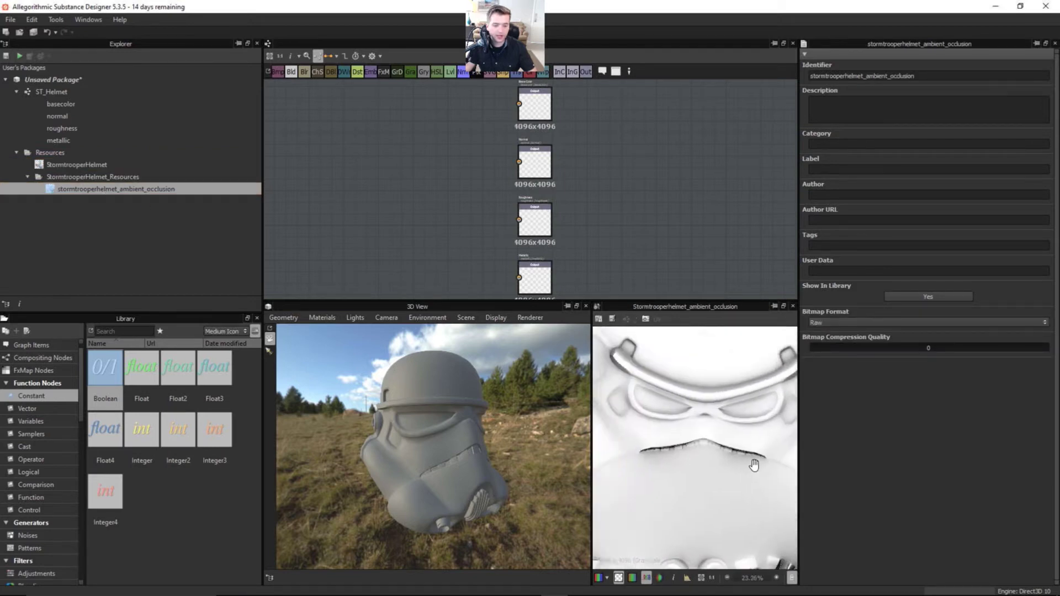
{"action": "middle_click_drag", "start_coordinate": [750, 463], "coordinate": [687, 396]}
{"action": "scroll", "coordinate": [687, 396], "scroll_direction": "up", "scroll_amount": 5}
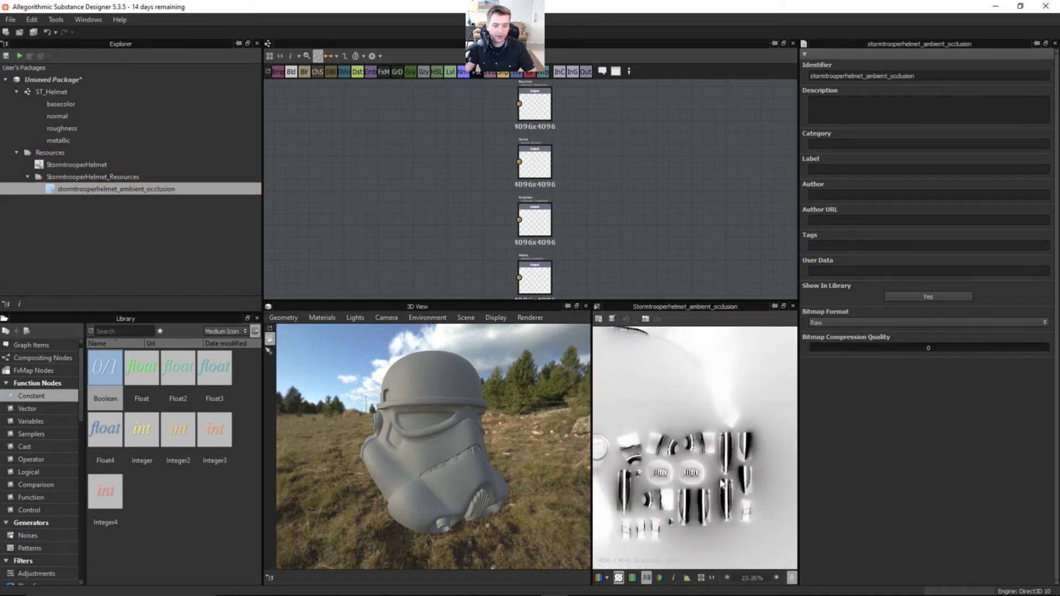
{"action": "left_click_drag", "start_coordinate": [530, 463], "coordinate": [463, 454]}
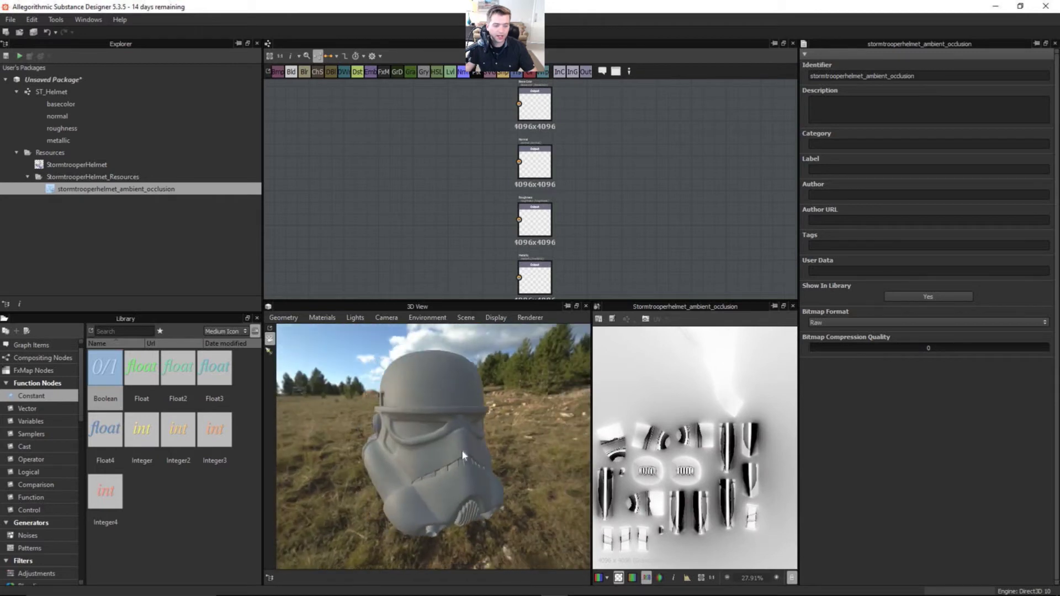
{"action": "scroll", "coordinate": [682, 475], "scroll_direction": "up", "scroll_amount": 1}
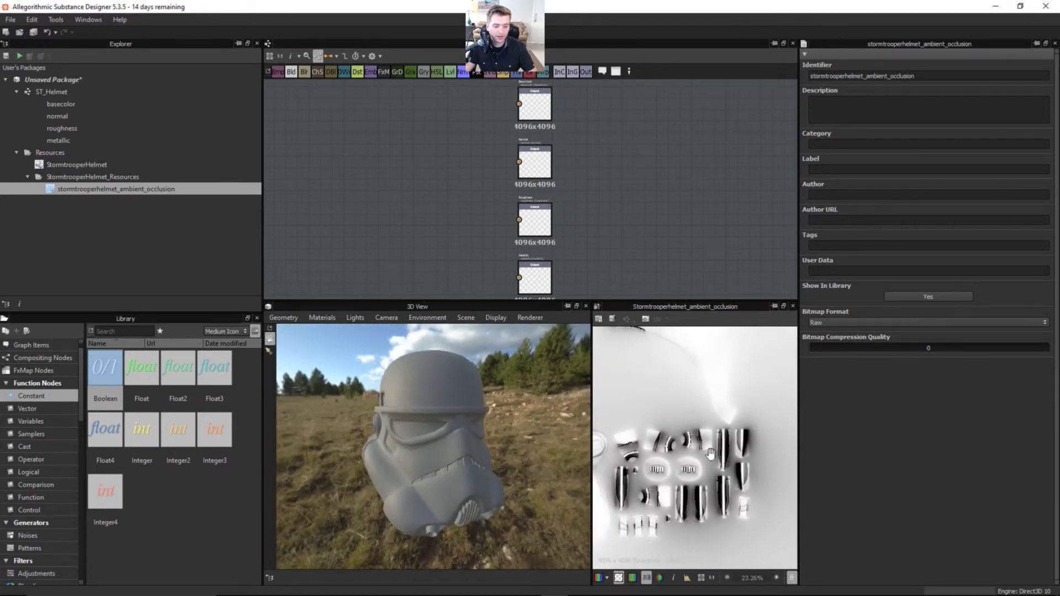
{"action": "scroll", "coordinate": [703, 495], "scroll_direction": "up", "scroll_amount": 2}
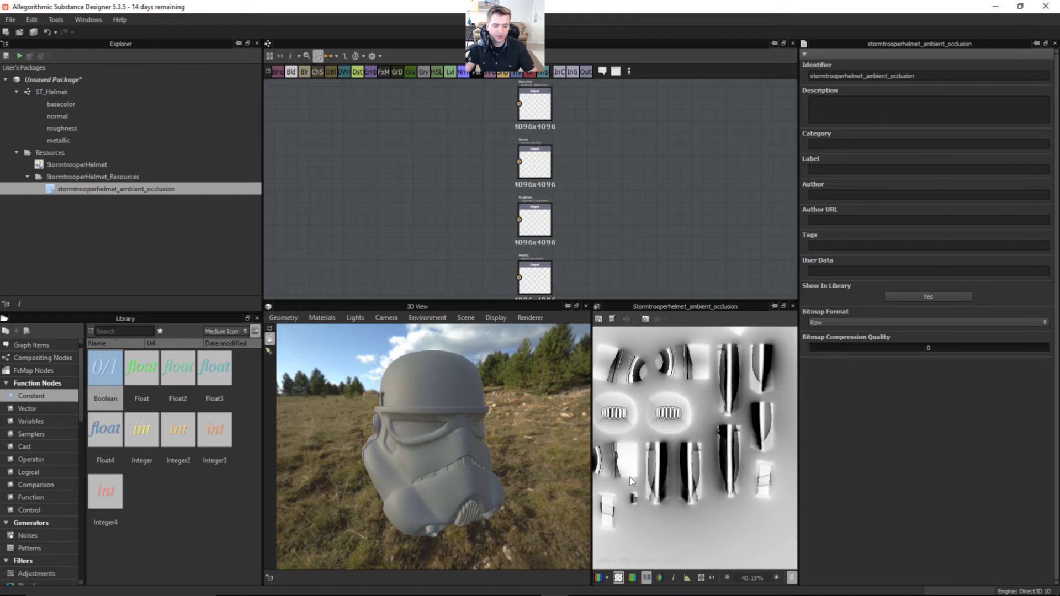
{"action": "scroll", "coordinate": [442, 442], "scroll_direction": "up", "scroll_amount": 10}
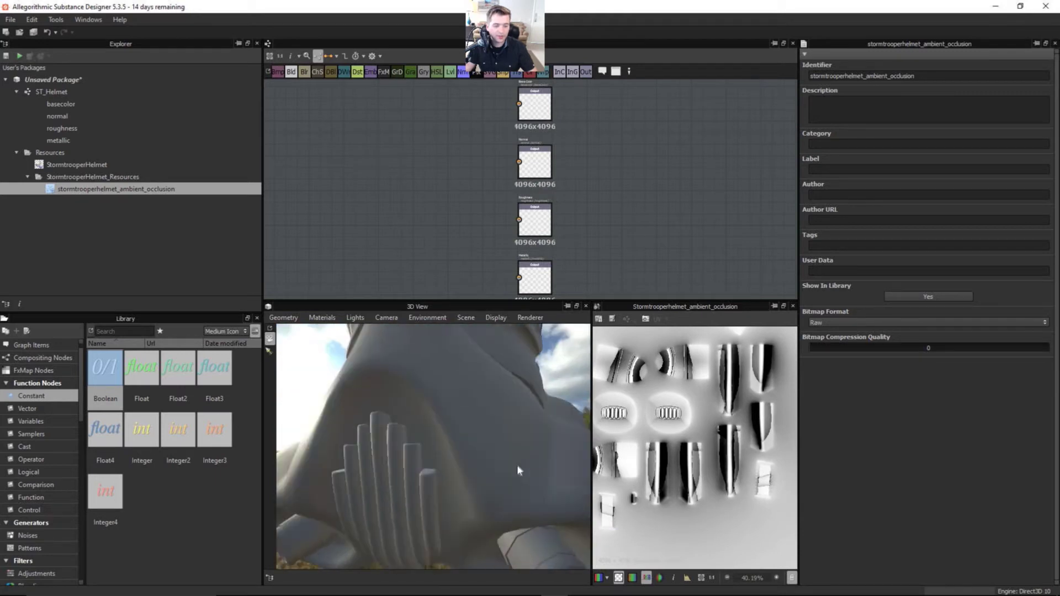
{"action": "left_click_drag", "start_coordinate": [518, 469], "coordinate": [478, 456]}
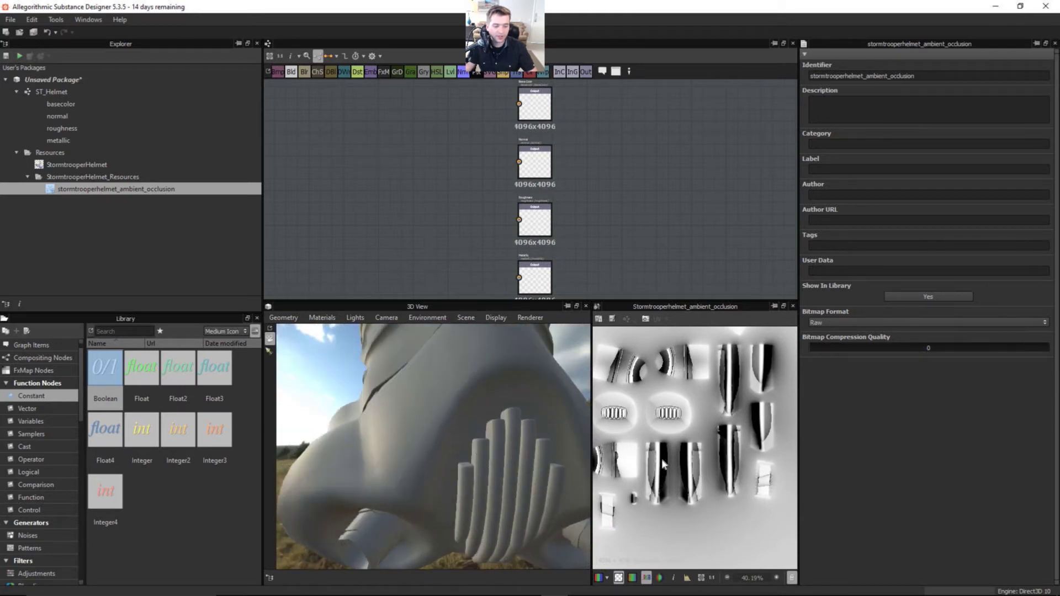
{"action": "middle_click_drag", "start_coordinate": [674, 476], "coordinate": [837, 515]}
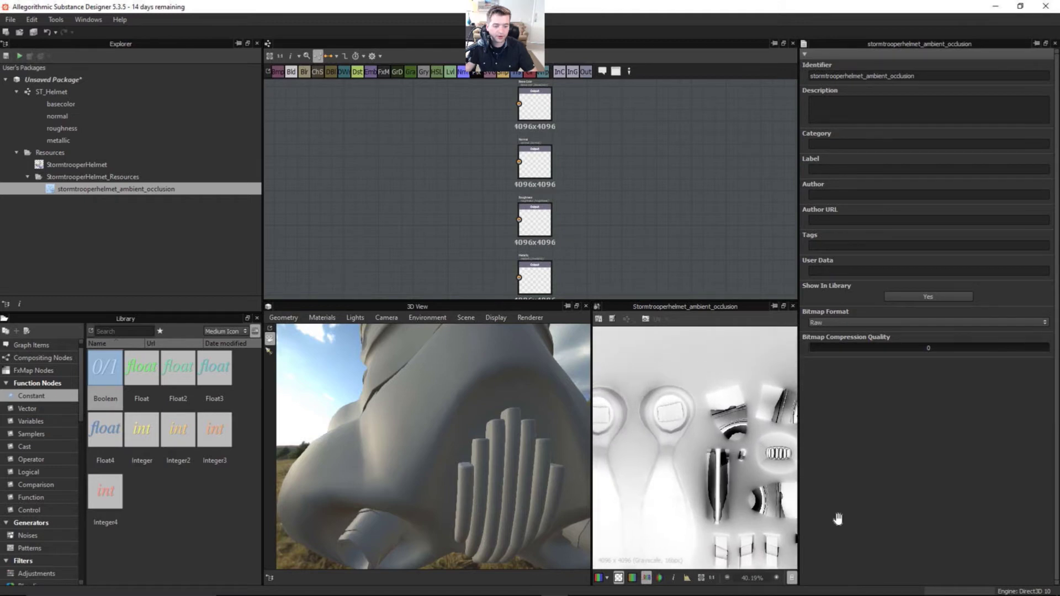
{"action": "scroll", "coordinate": [704, 497], "scroll_direction": "down", "scroll_amount": 4}
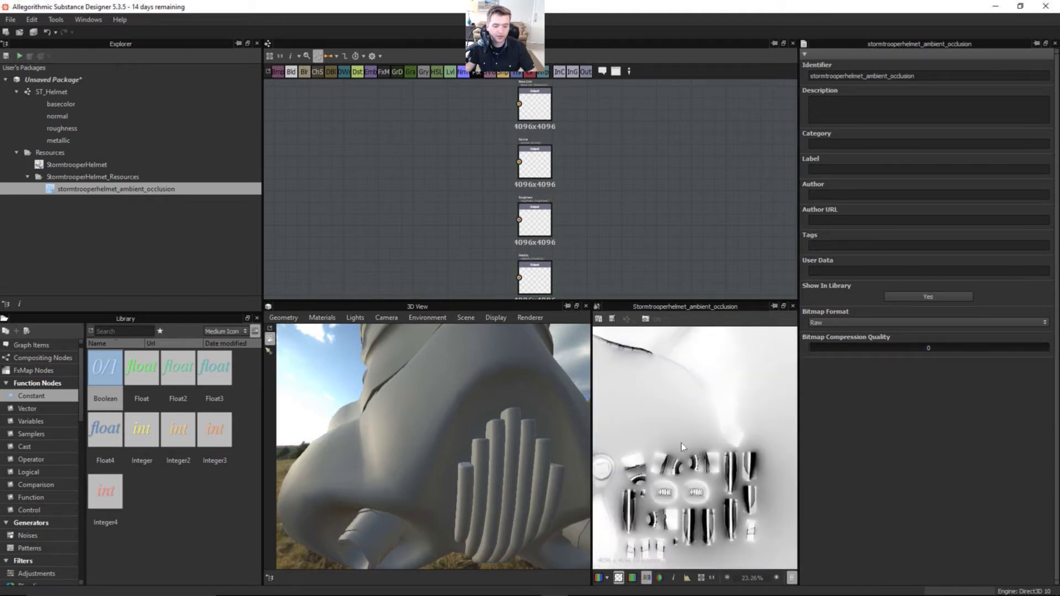
{"action": "scroll", "coordinate": [681, 443], "scroll_direction": "up", "scroll_amount": 4}
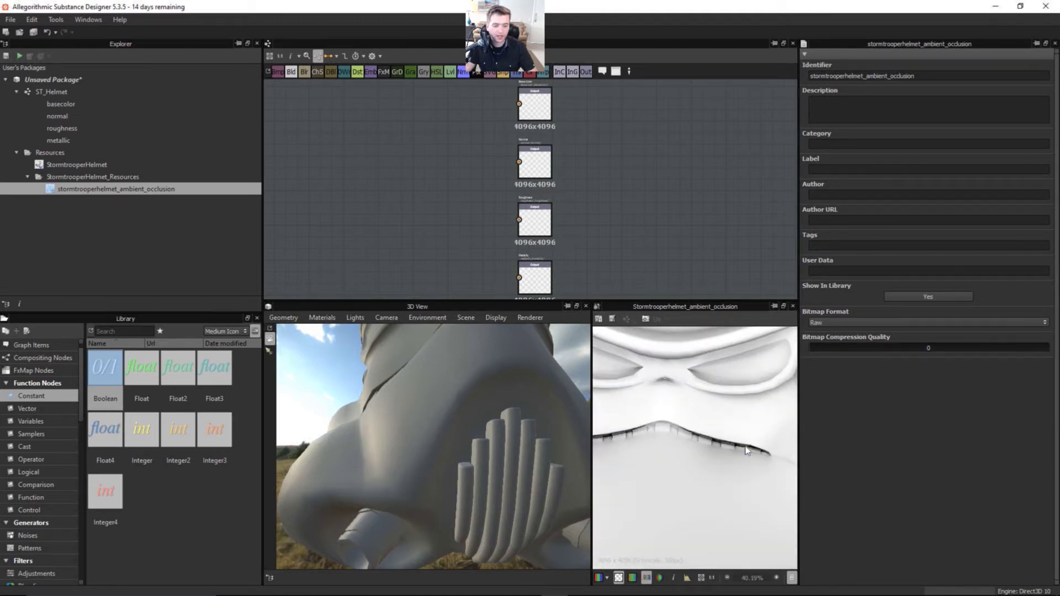
Step: Compare the mouth slit on the helmet mesh with its shading in the ambient occlusion map, ending on the whole map and helmet
{"action": "left_click_drag", "start_coordinate": [483, 417], "coordinate": [480, 436]}
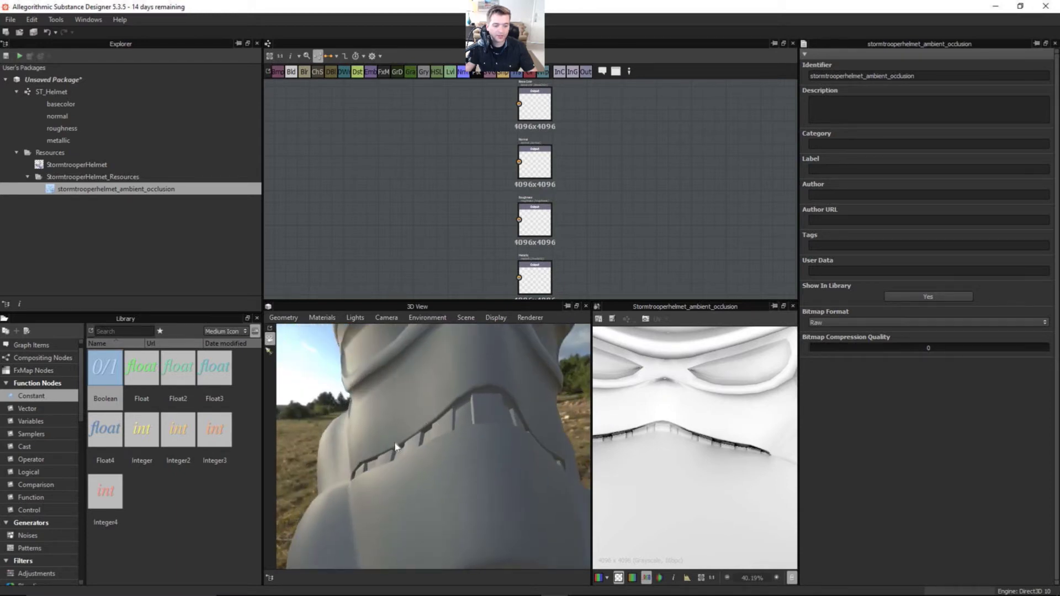
{"action": "scroll", "coordinate": [683, 412], "scroll_direction": "down", "scroll_amount": 8}
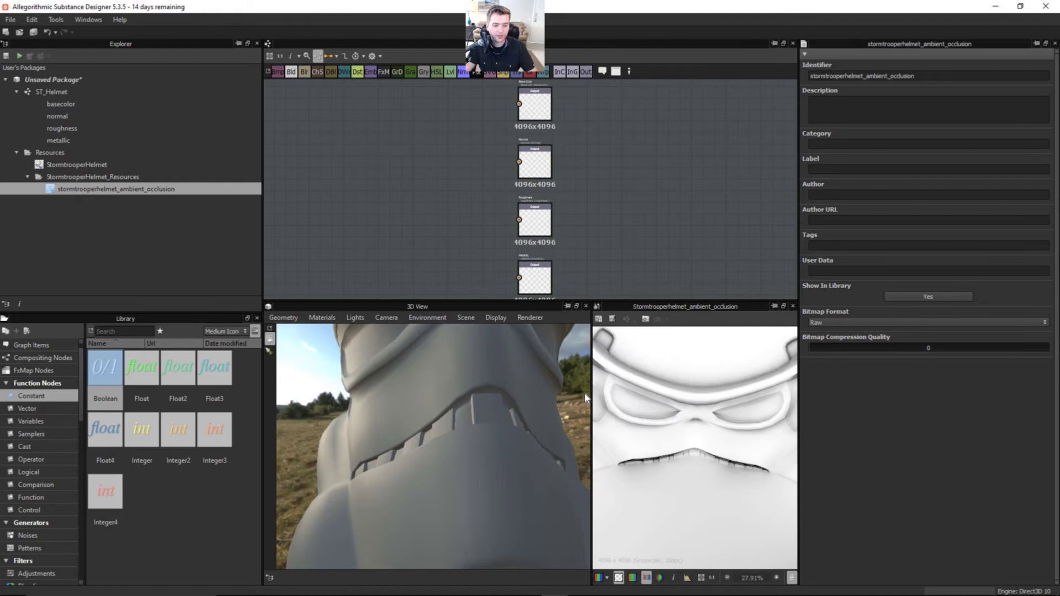
{"action": "scroll", "coordinate": [683, 412], "scroll_direction": "down", "scroll_amount": 1}
{"action": "left_click_drag", "start_coordinate": [412, 403], "coordinate": [481, 419]}
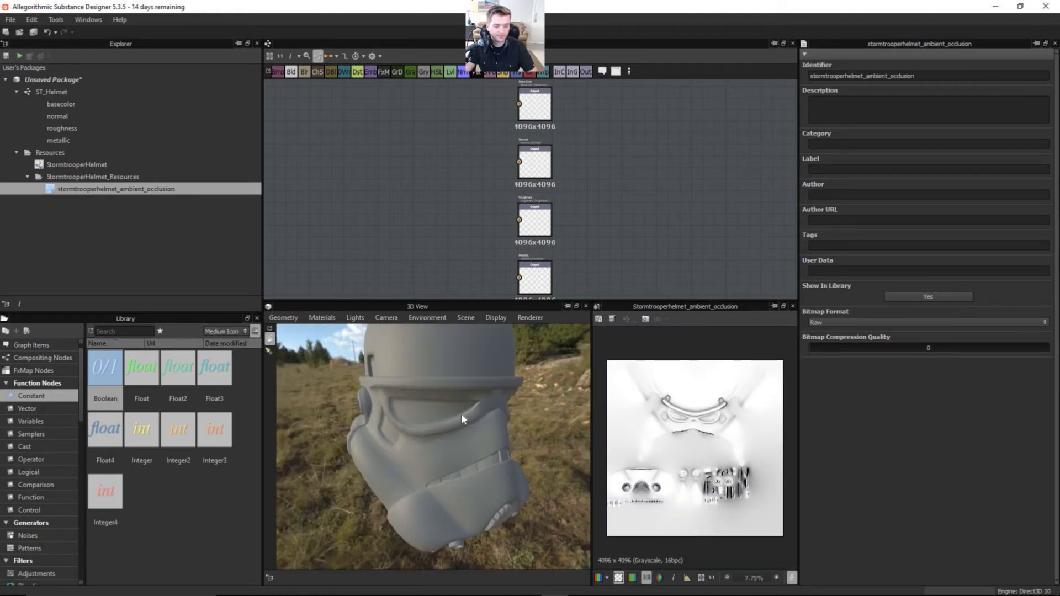
Step: Bake a Curvature map from the StormtrooperHelmet mesh, replacing the Ambient Occlusion baker in the list
{"action": "left_click", "coordinate": [80, 164]}
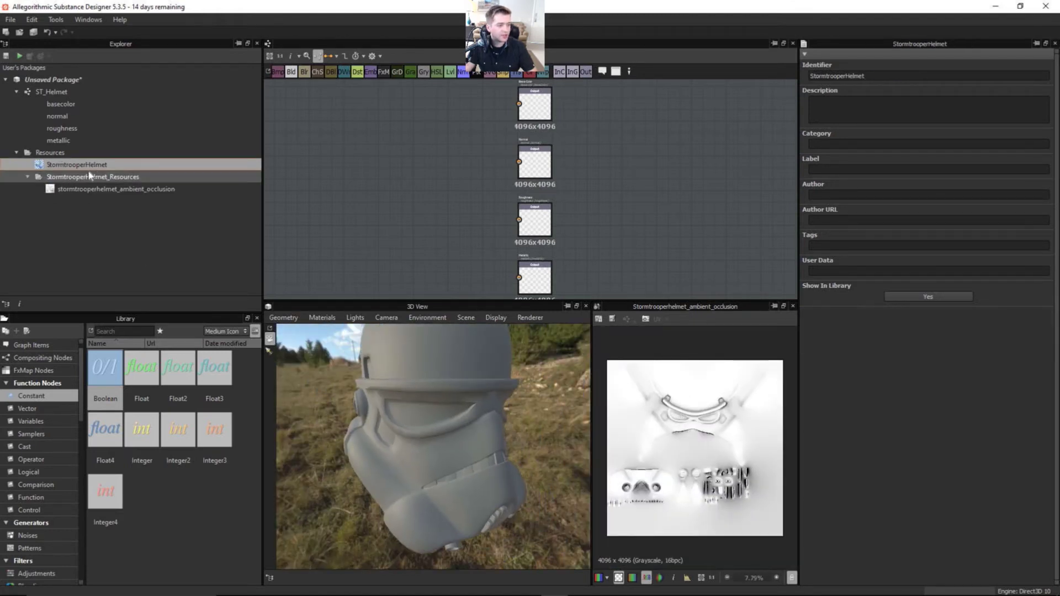
{"action": "right_click", "coordinate": [85, 166]}
{"action": "left_click", "coordinate": [134, 276]}
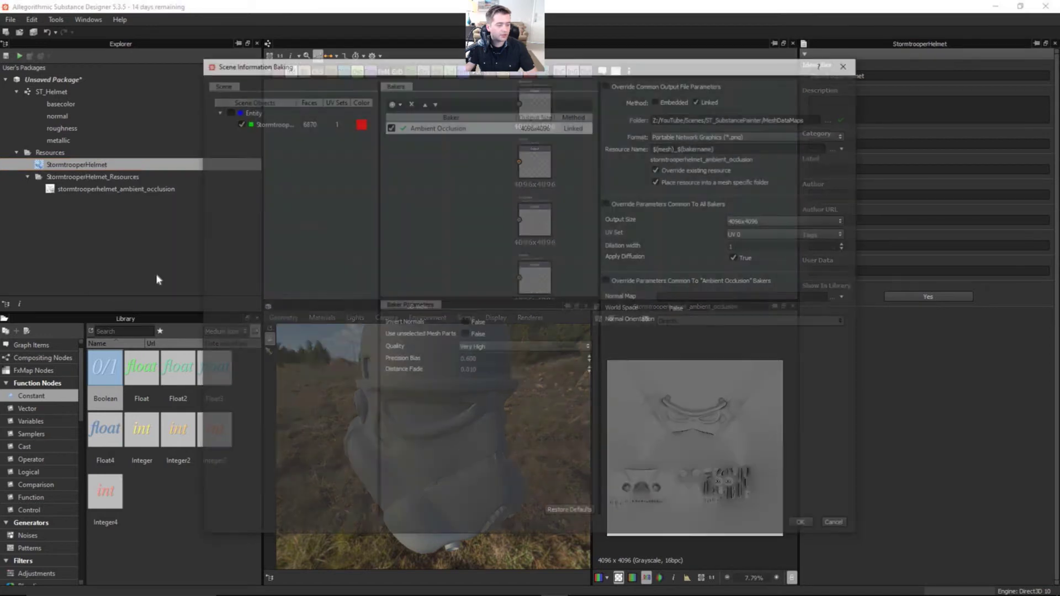
{"action": "left_click", "coordinate": [392, 102]}
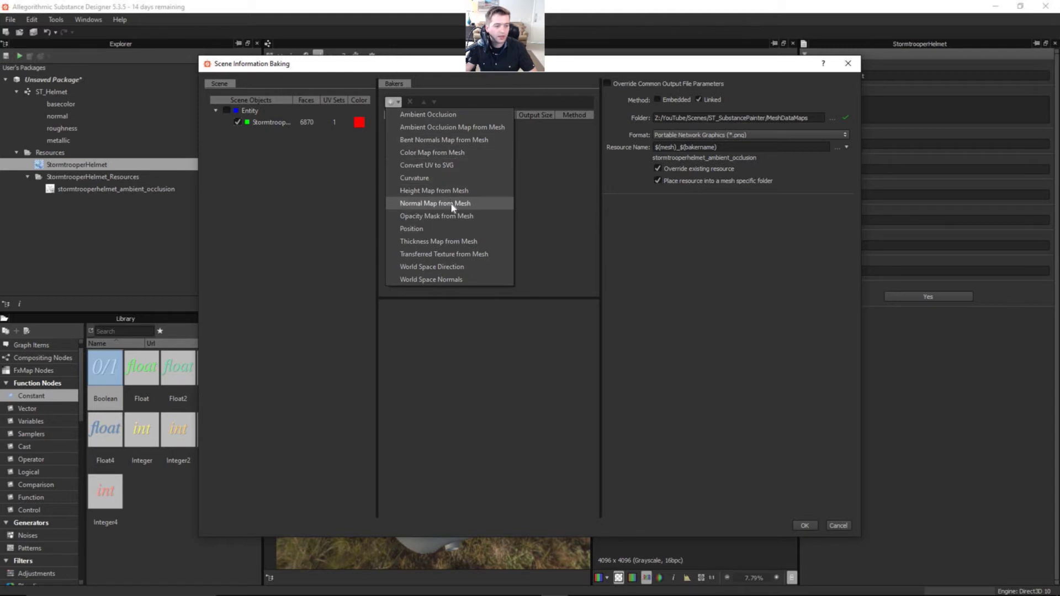
{"action": "left_click", "coordinate": [446, 178]}
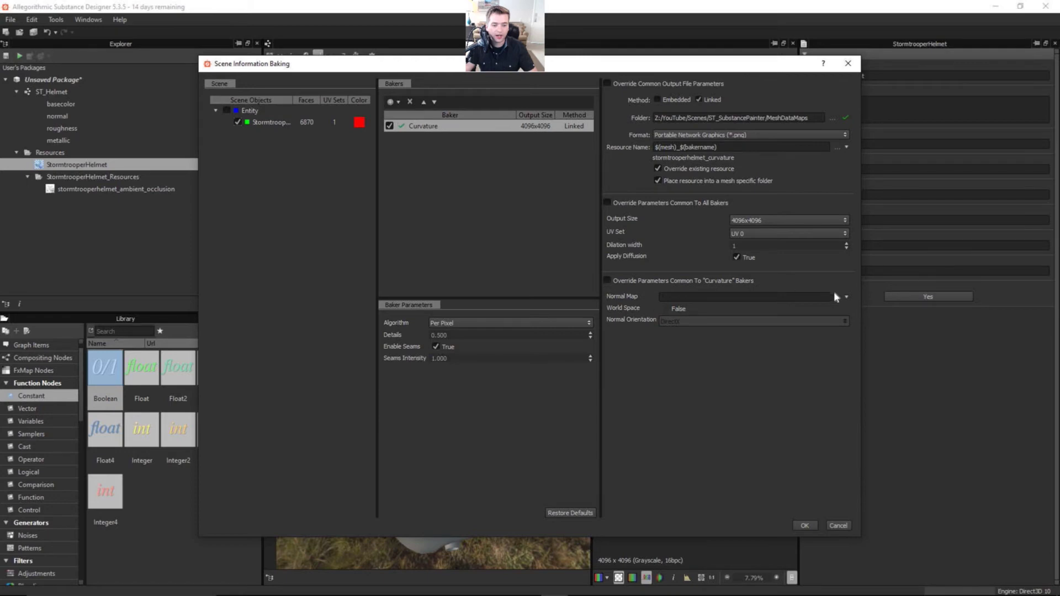
{"action": "left_click", "coordinate": [807, 525]}
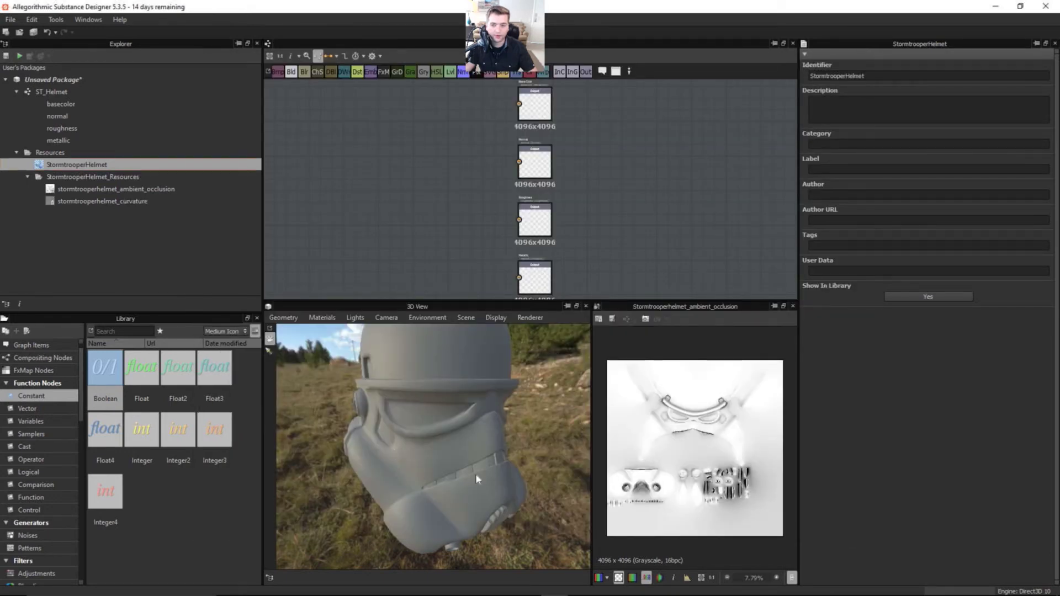
Step: Open the baked stormtrooperhelmet_curvature map and examine its edges around the eyes and mouth, comparing them with the helmet mesh
{"action": "left_click", "coordinate": [109, 203]}
{"action": "double_click", "coordinate": [109, 203]}
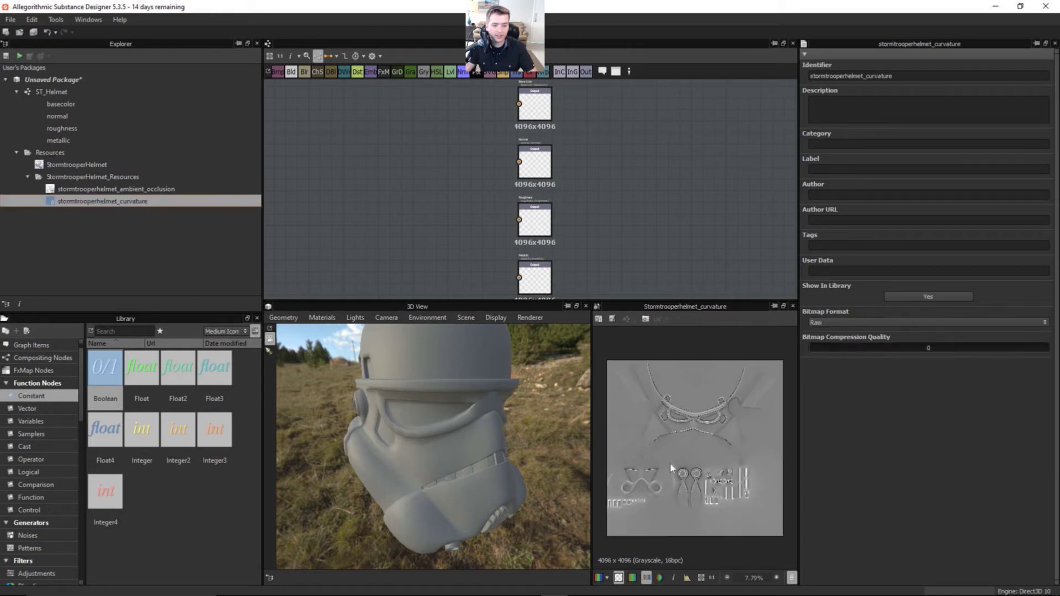
{"action": "scroll", "coordinate": [671, 464], "scroll_direction": "up", "scroll_amount": 3}
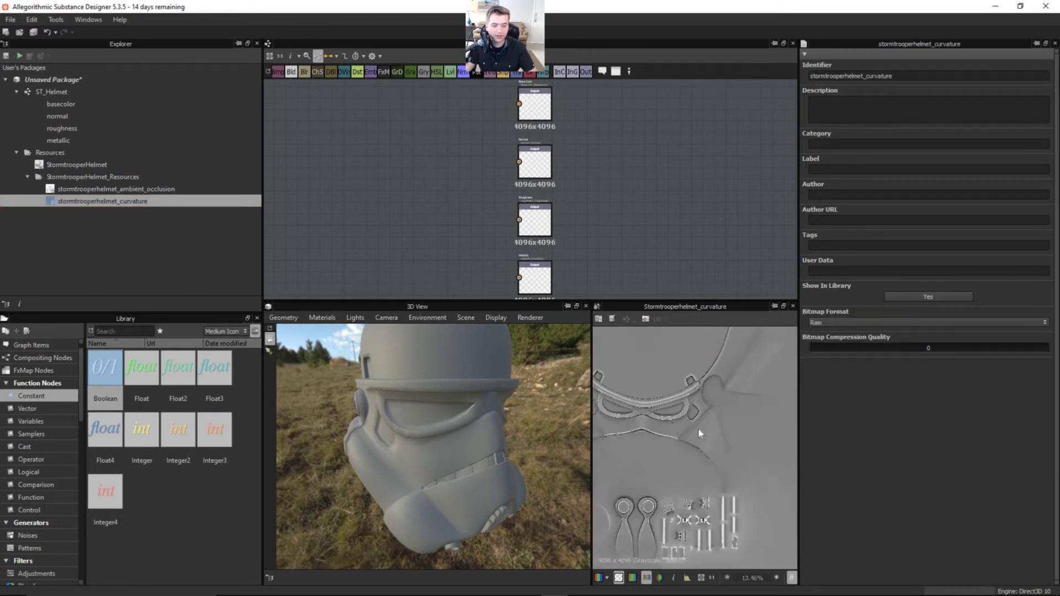
{"action": "scroll", "coordinate": [698, 428], "scroll_direction": "up", "scroll_amount": 2}
{"action": "middle_click_drag", "start_coordinate": [747, 360], "coordinate": [750, 371]}
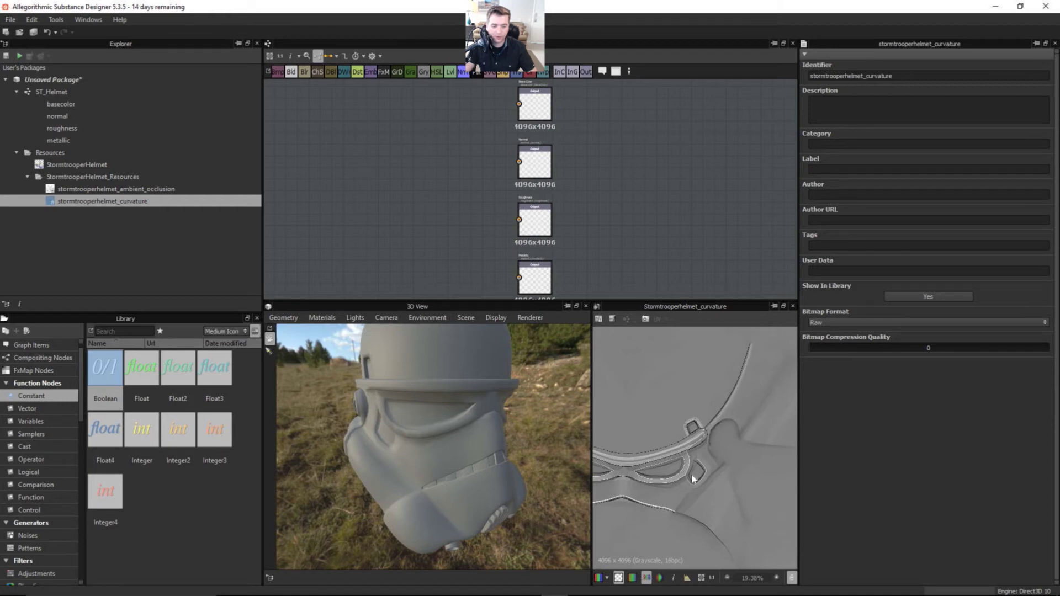
{"action": "middle_click_drag", "start_coordinate": [693, 478], "coordinate": [733, 422]}
{"action": "middle_click_drag", "start_coordinate": [664, 430], "coordinate": [690, 417]}
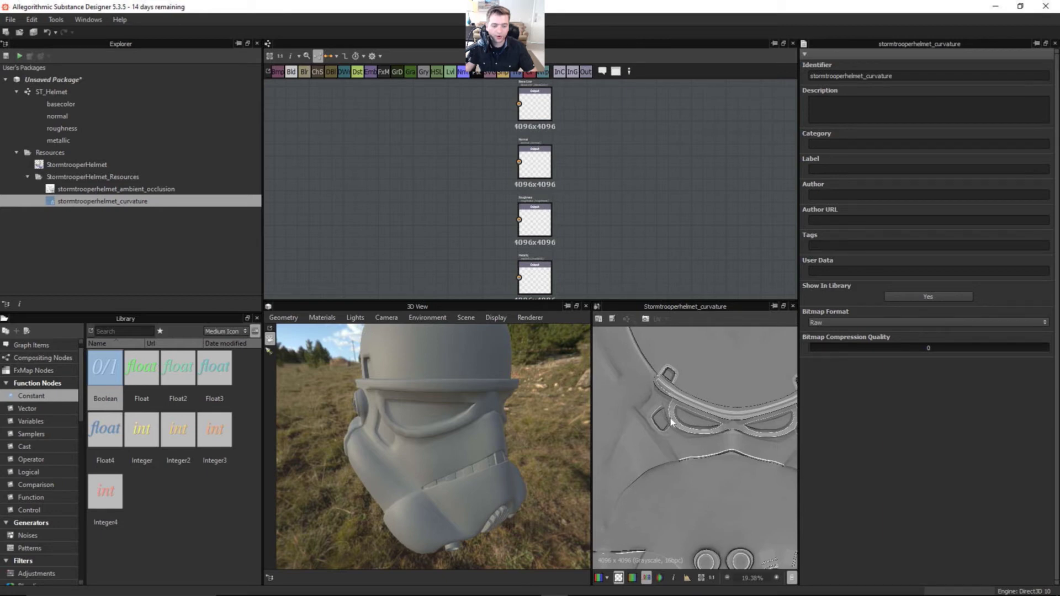
{"action": "scroll", "coordinate": [426, 360], "scroll_direction": "up", "scroll_amount": 3}
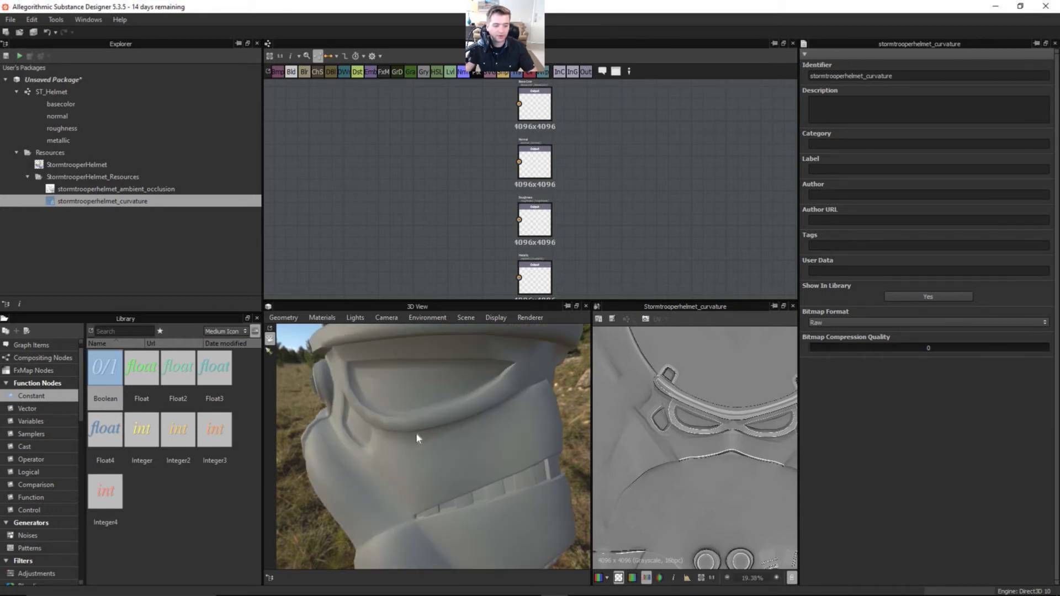
{"action": "middle_click_drag", "start_coordinate": [660, 429], "coordinate": [703, 475]}
{"action": "scroll", "coordinate": [708, 451], "scroll_direction": "down", "scroll_amount": 3}
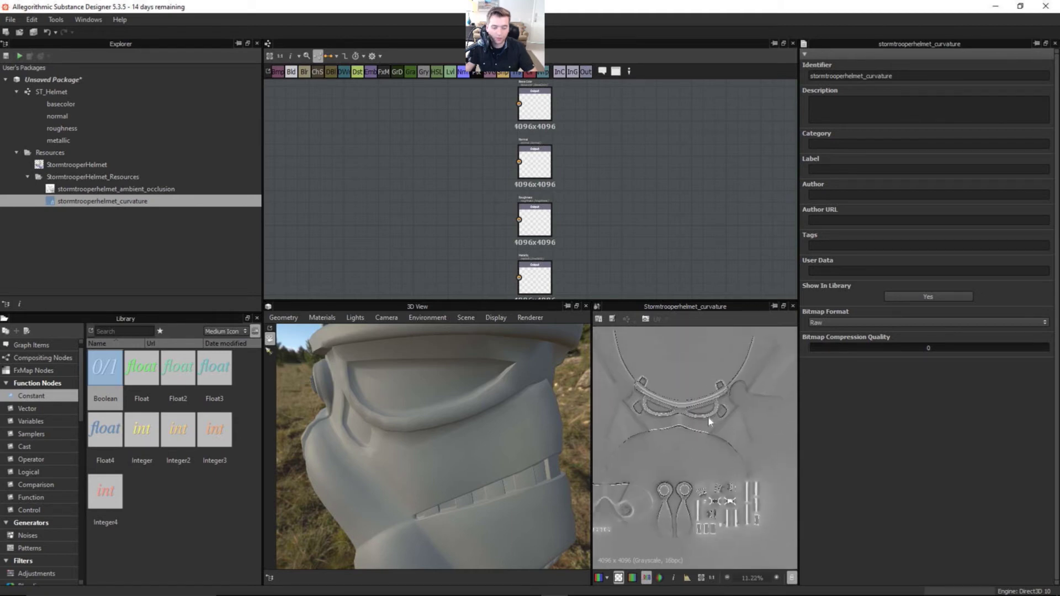
{"action": "scroll", "coordinate": [690, 425], "scroll_direction": "down", "scroll_amount": 2}
{"action": "scroll", "coordinate": [711, 436], "scroll_direction": "up", "scroll_amount": 1}
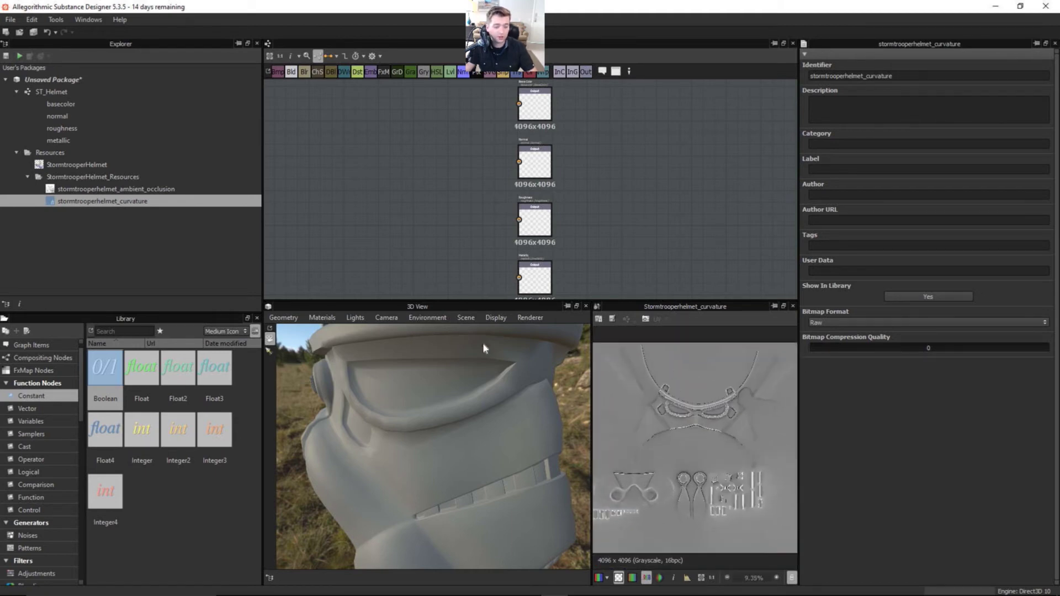
Step: Bake a World Space Normals map from the StormtrooperHelmet mesh, replacing the Curvature baker in the list
{"action": "right_click", "coordinate": [95, 174]}
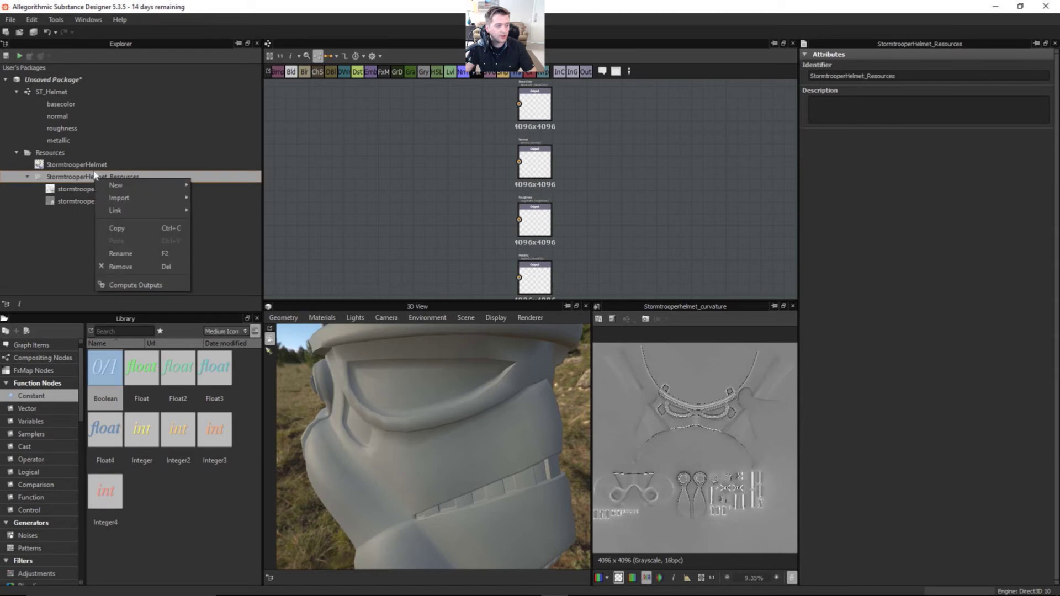
{"action": "right_click", "coordinate": [92, 164]}
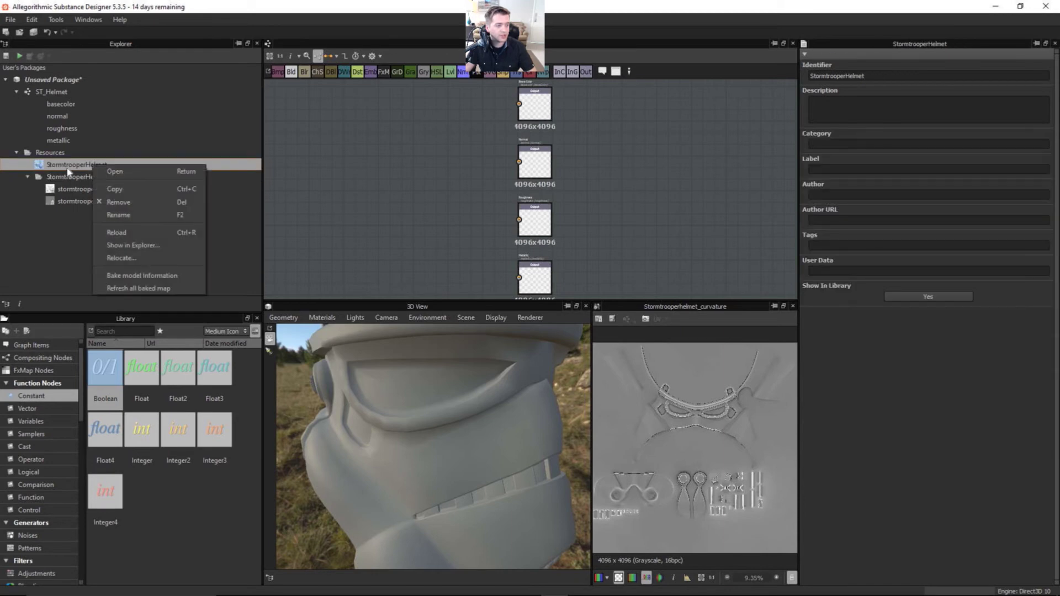
{"action": "left_click", "coordinate": [181, 279]}
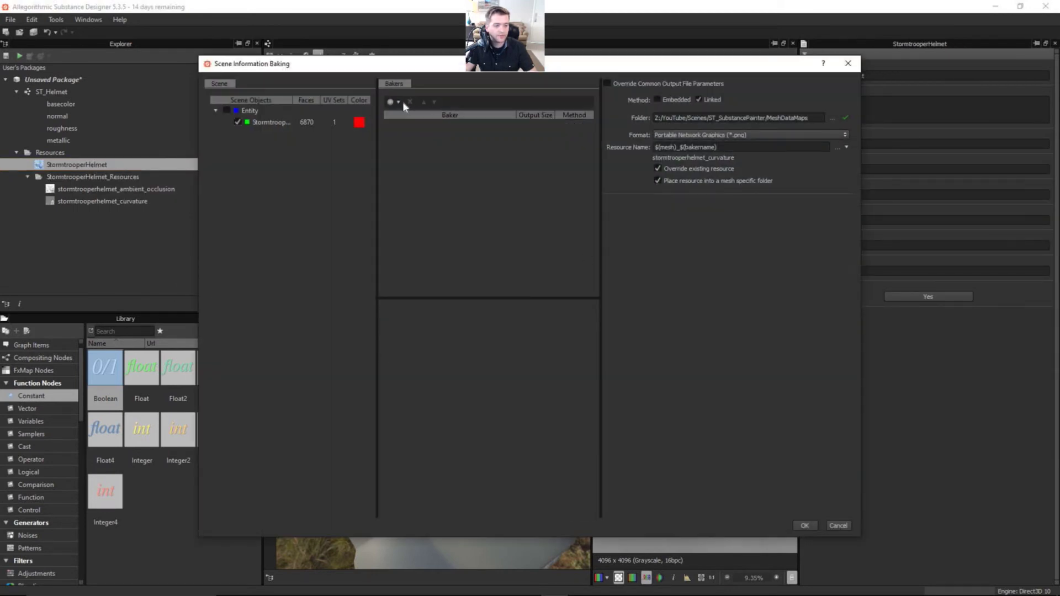
{"action": "left_click", "coordinate": [400, 102]}
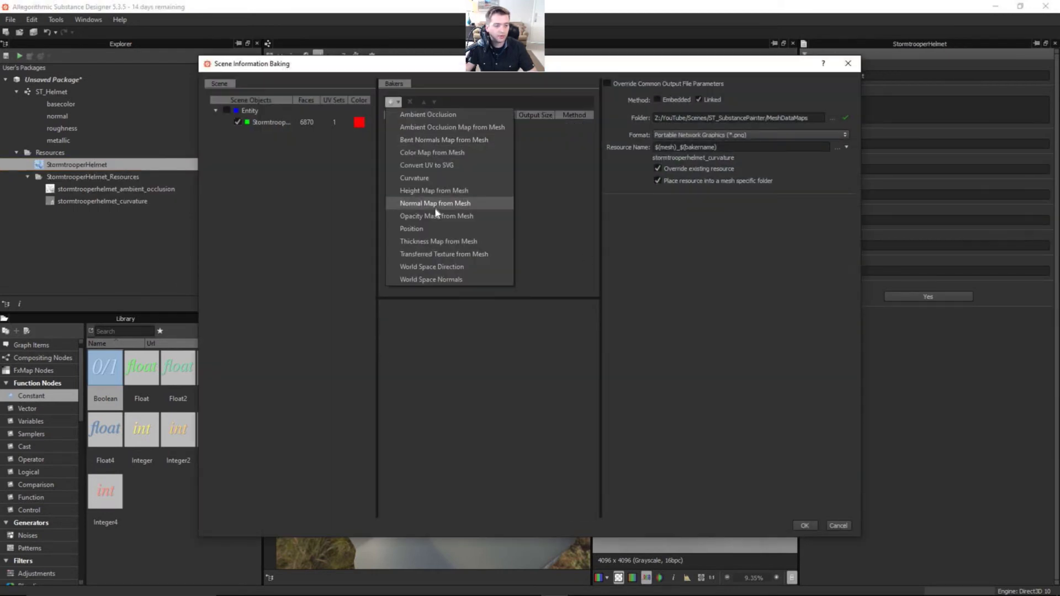
{"action": "left_click", "coordinate": [450, 280]}
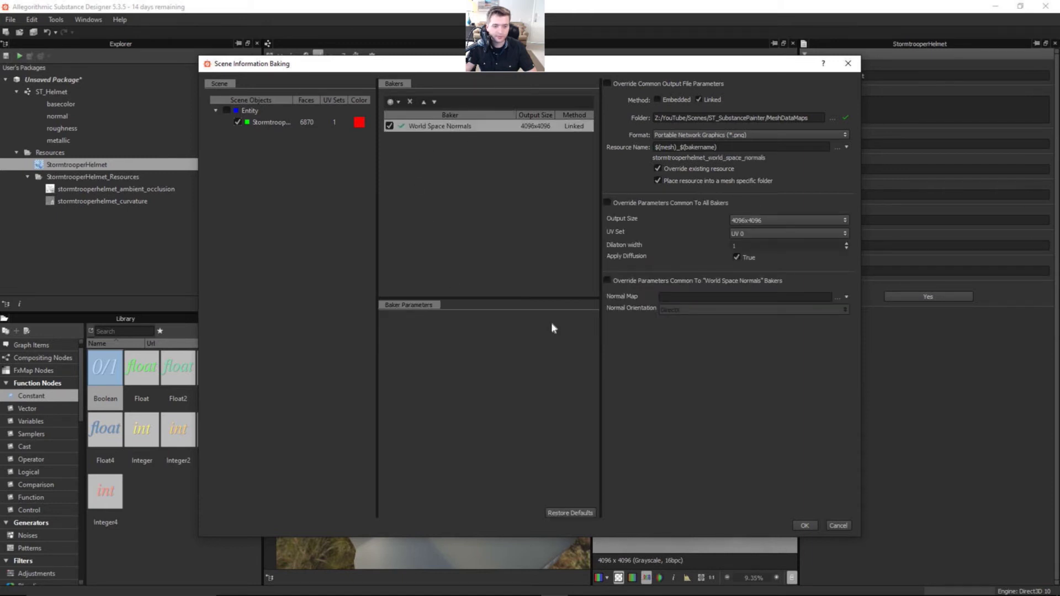
{"action": "left_click", "coordinate": [803, 526]}
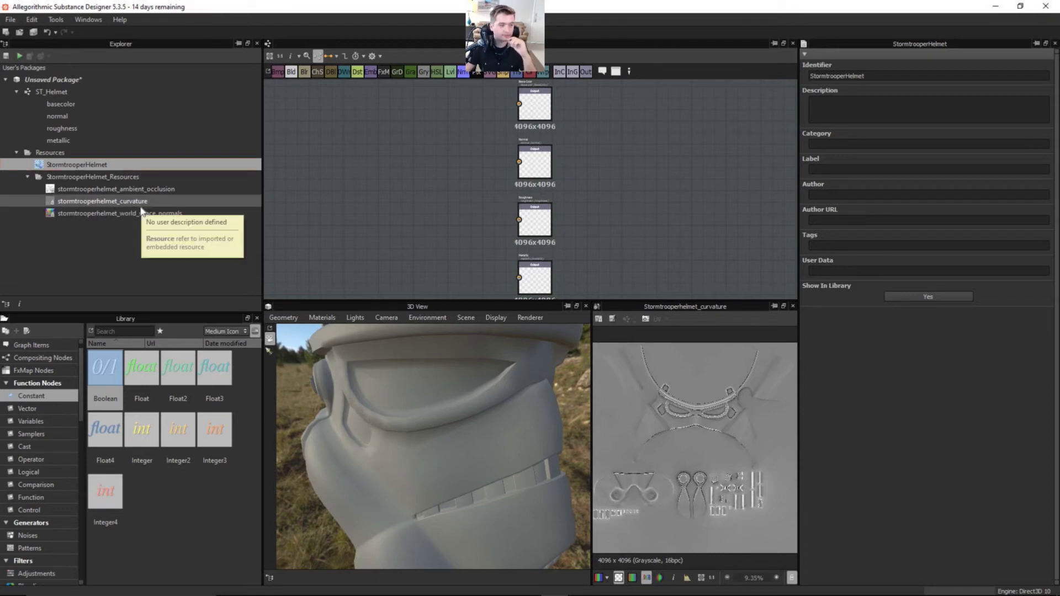
Step: Open the baked stormtrooperhelmet_world_space_normals map and look over its colours across the UV parts
{"action": "left_click", "coordinate": [166, 214]}
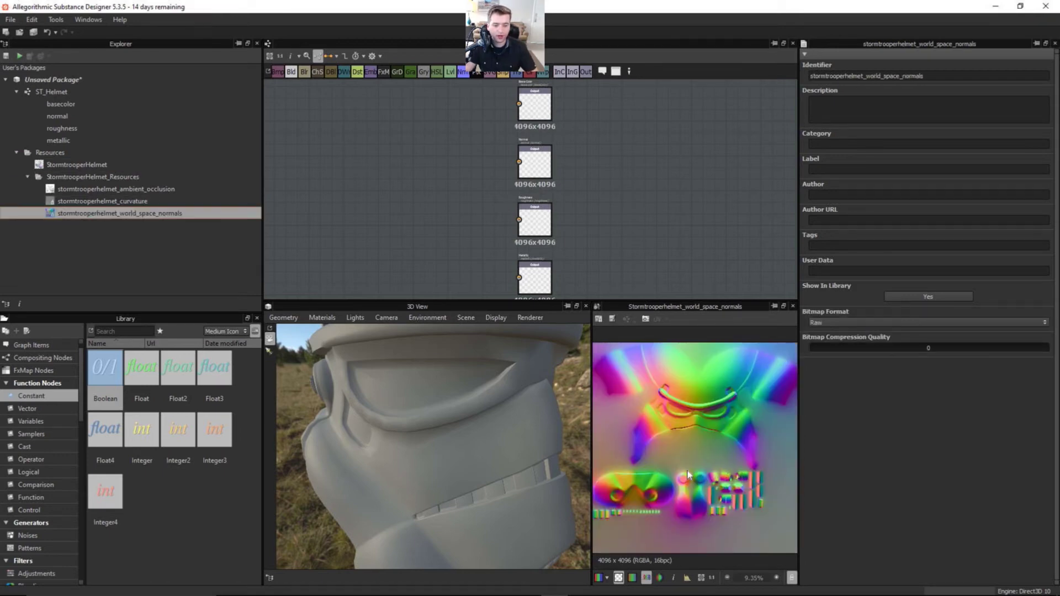
{"action": "scroll", "coordinate": [710, 475], "scroll_direction": "down", "scroll_amount": 2}
{"action": "scroll", "coordinate": [668, 496], "scroll_direction": "up", "scroll_amount": 4}
{"action": "middle_click_drag", "start_coordinate": [675, 509], "coordinate": [733, 460]}
{"action": "scroll", "coordinate": [713, 441], "scroll_direction": "down", "scroll_amount": 1}
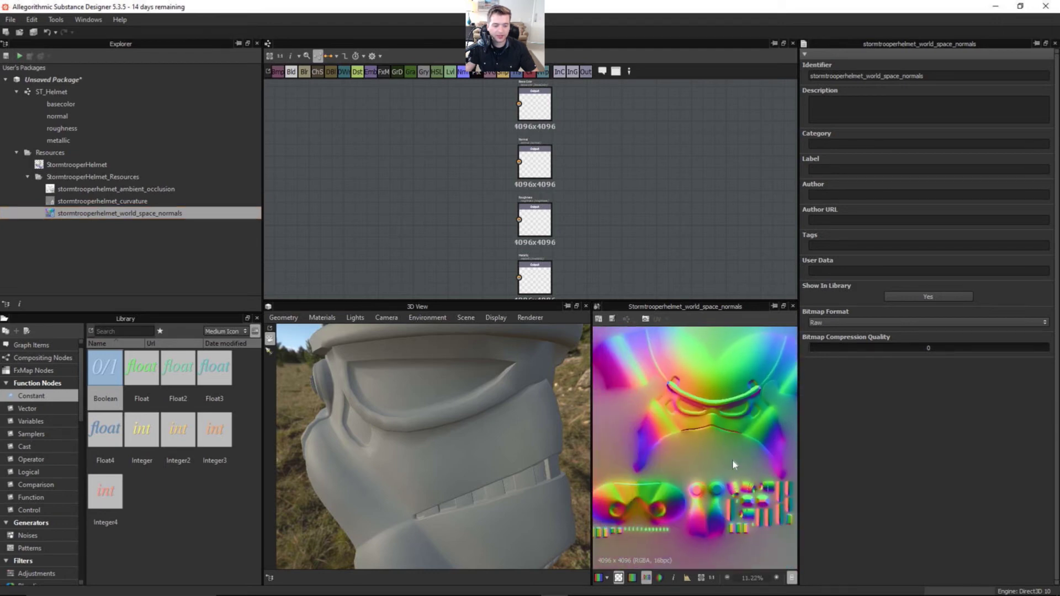
{"action": "scroll", "coordinate": [704, 477], "scroll_direction": "down", "scroll_amount": 1}
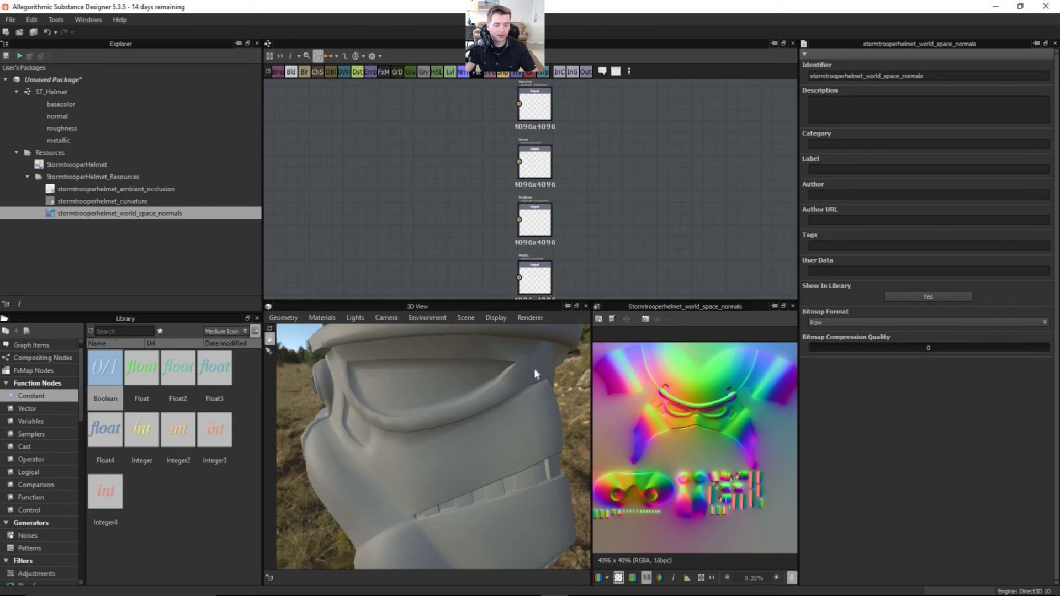
Step: Bake a Position map from the StormtrooperHelmet mesh in All Axis mode with BBox normalization, replacing the World Space Normals baker
{"action": "left_click", "coordinate": [84, 165]}
{"action": "right_click", "coordinate": [109, 168]}
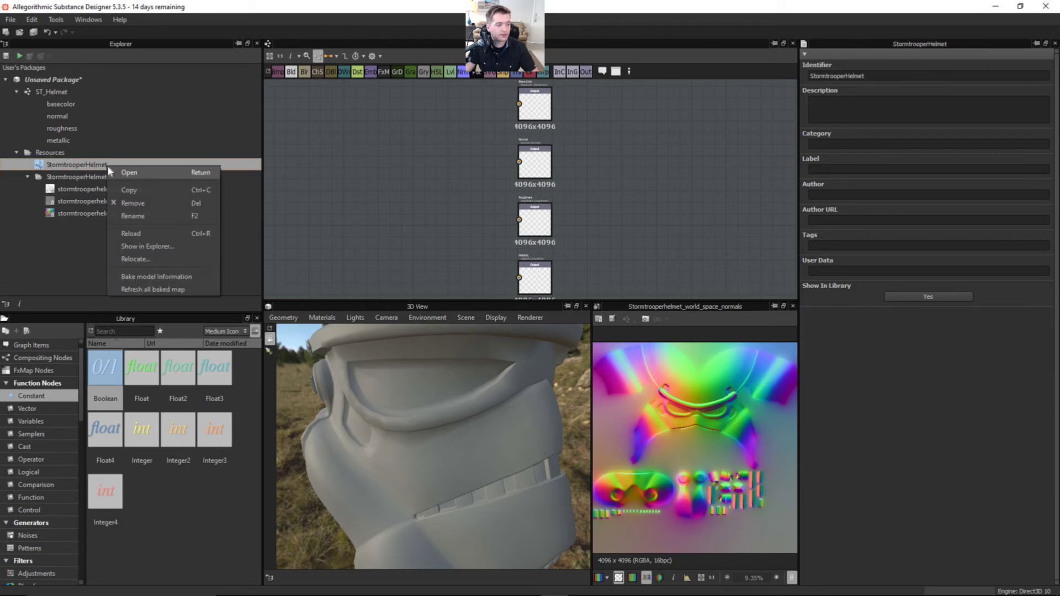
{"action": "left_click", "coordinate": [158, 277]}
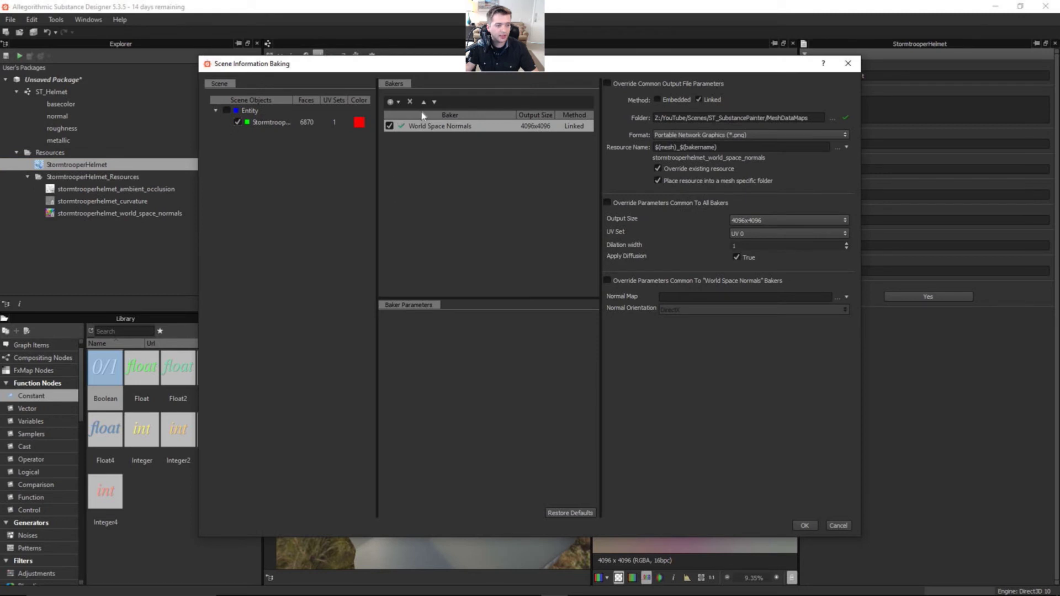
{"action": "left_click", "coordinate": [396, 103]}
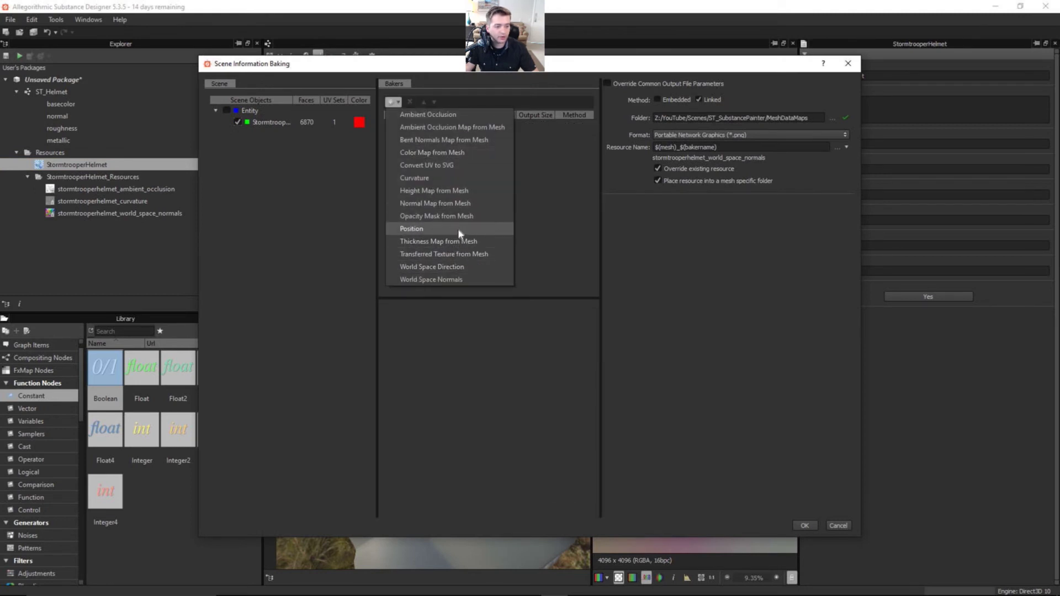
{"action": "left_click", "coordinate": [421, 229]}
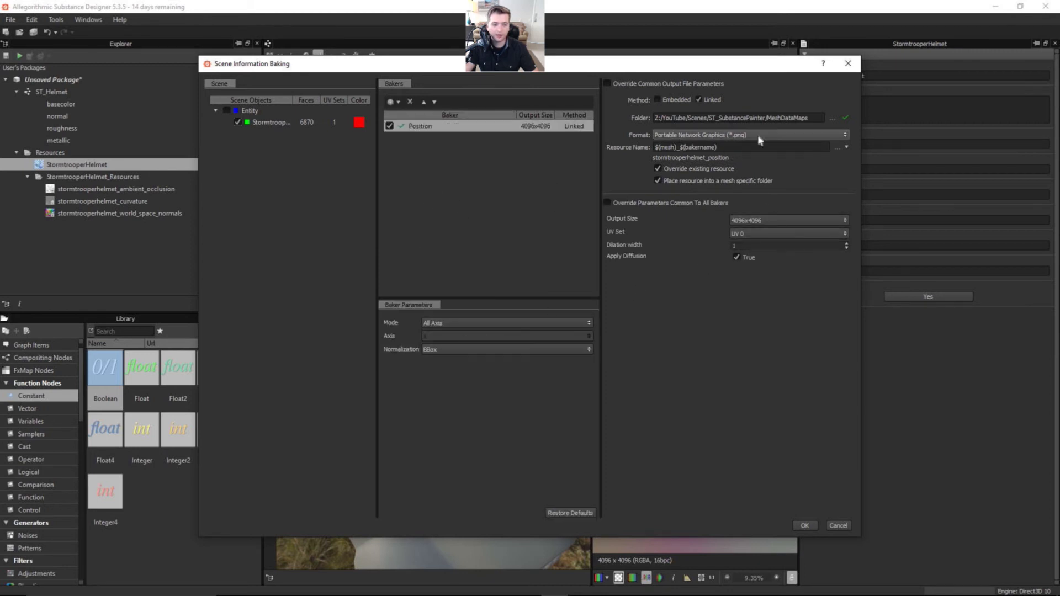
{"action": "left_click", "coordinate": [804, 526]}
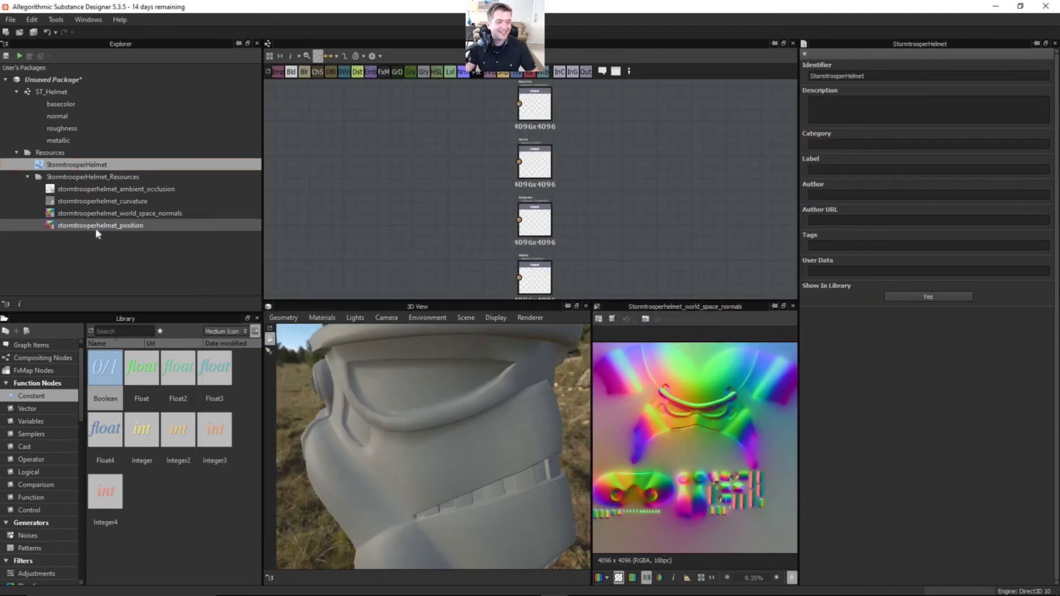
Step: Open the baked stormtrooperhelmet_position map and view it in full
{"action": "double_click", "coordinate": [104, 227]}
{"action": "scroll", "coordinate": [702, 461], "scroll_direction": "down", "scroll_amount": 1}
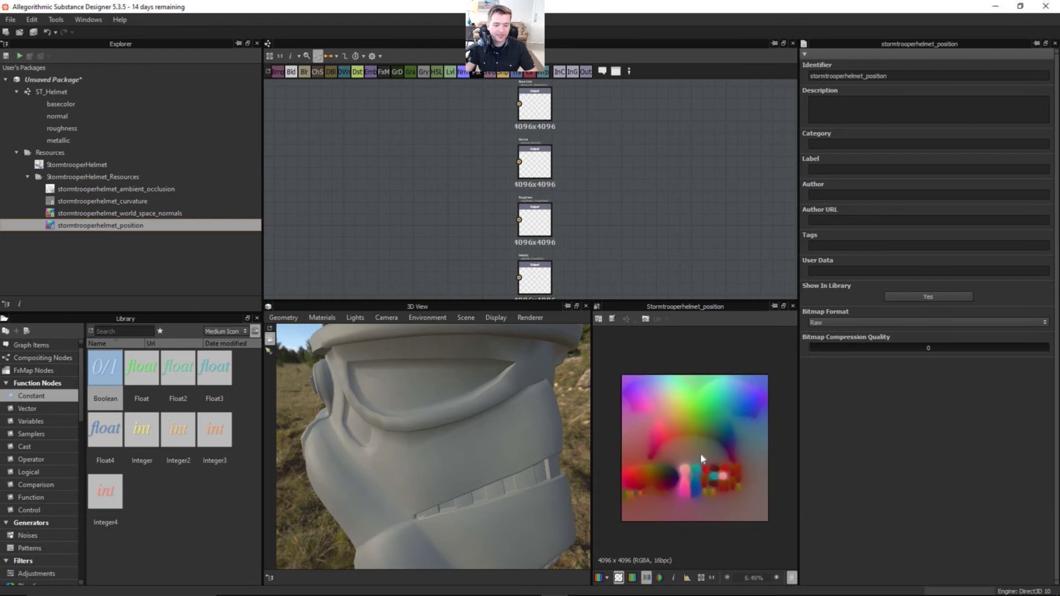
{"action": "middle_click_drag", "start_coordinate": [703, 462], "coordinate": [627, 442]}
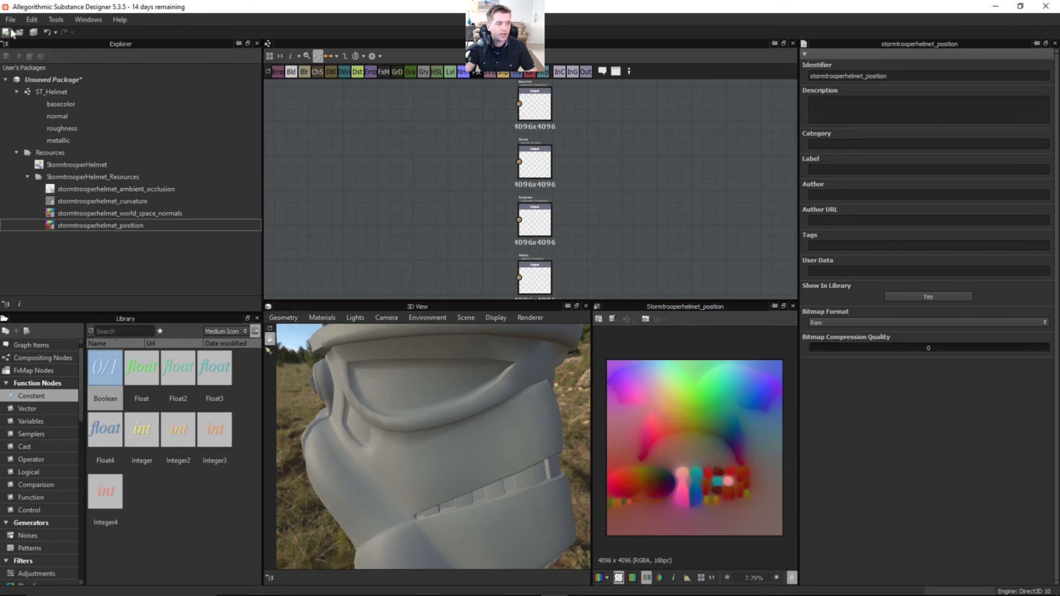
Step: Start saving the package under a new location and create a folder named SubstanceDesigner inside Scenes/ST_SubstancePainter
{"action": "right_click", "coordinate": [58, 80]}
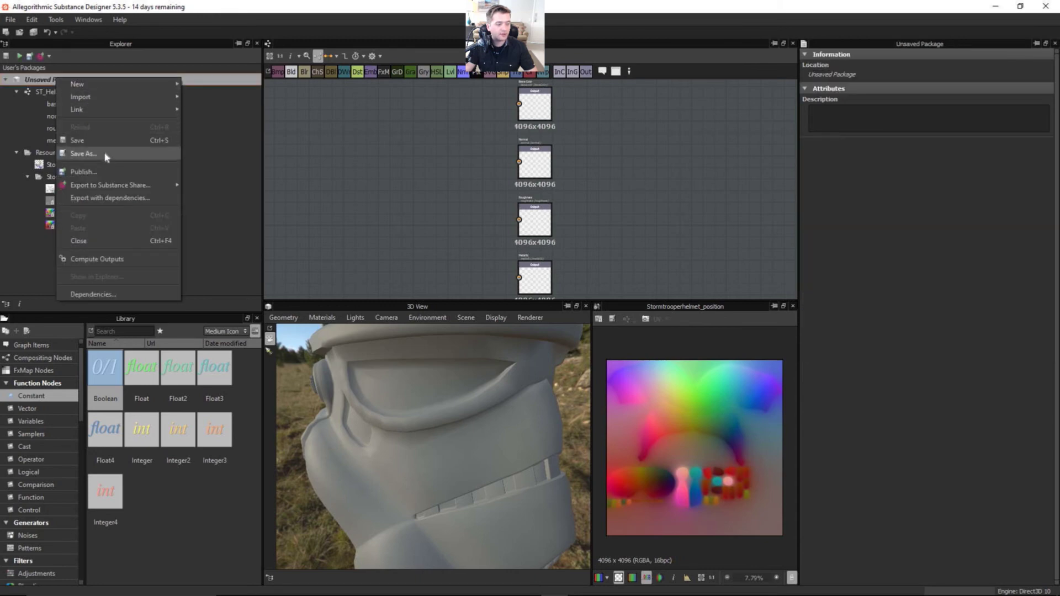
{"action": "left_click", "coordinate": [83, 154]}
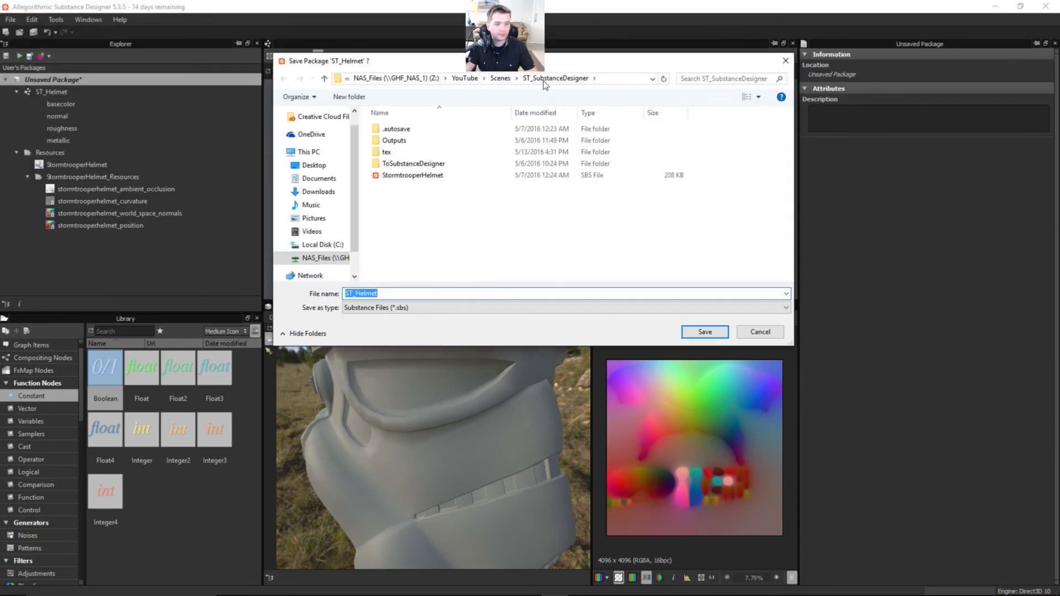
{"action": "left_click", "coordinate": [492, 80]}
{"action": "double_click", "coordinate": [415, 211]}
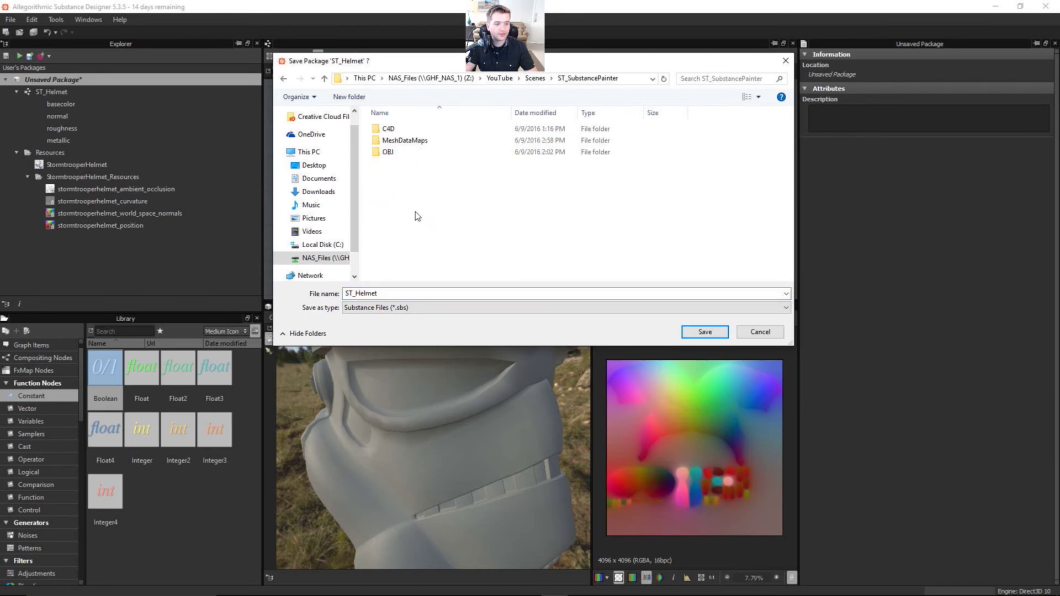
{"action": "left_click", "coordinate": [349, 98]}
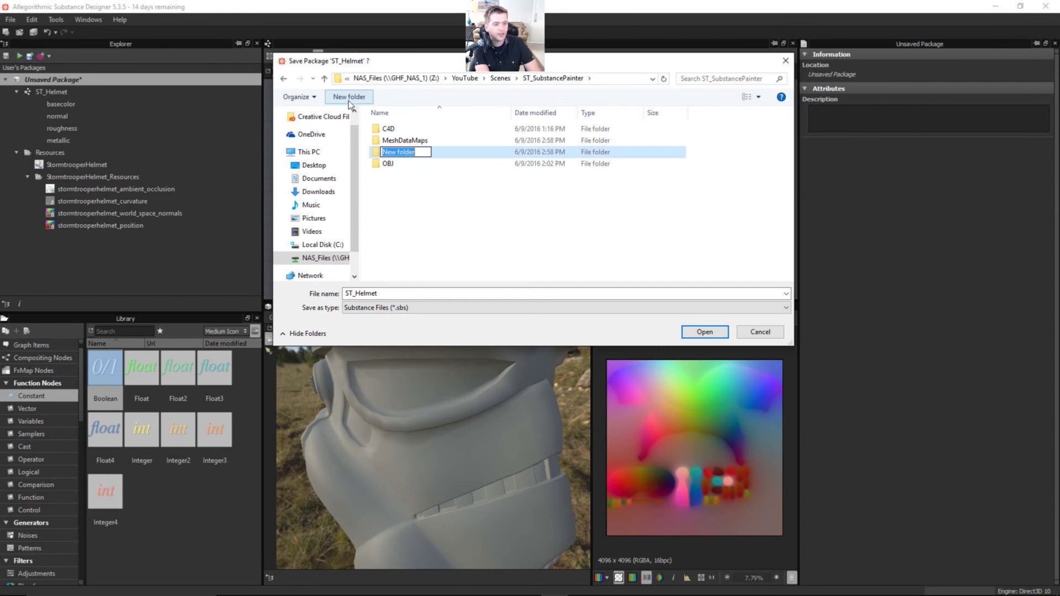
{"action": "type", "text": "Sub"}
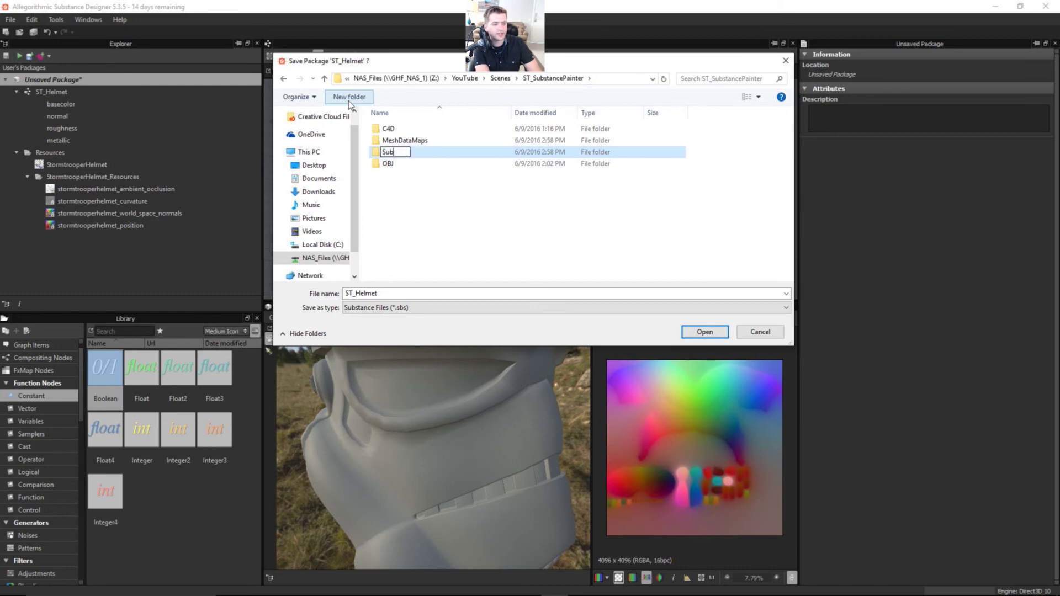
{"action": "type", "text": "stanceDesigner"}
{"action": "key", "text": "Return"}
Step: Save the package as ST_Helmet in the SubstanceDesigner folder and switch to Substance Painter
{"action": "double_click", "coordinate": [425, 152]}
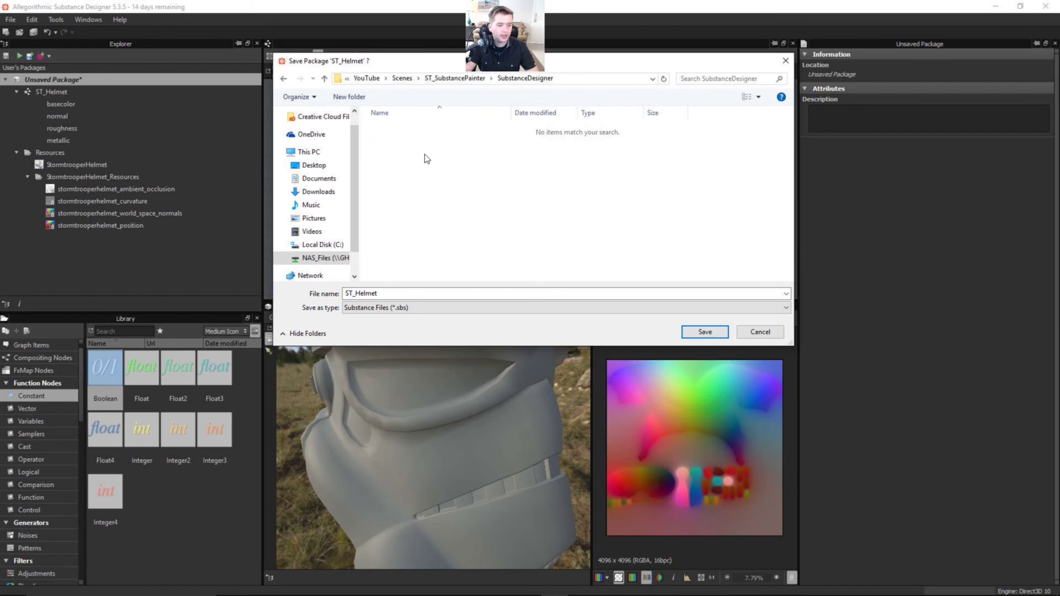
{"action": "left_click", "coordinate": [689, 332]}
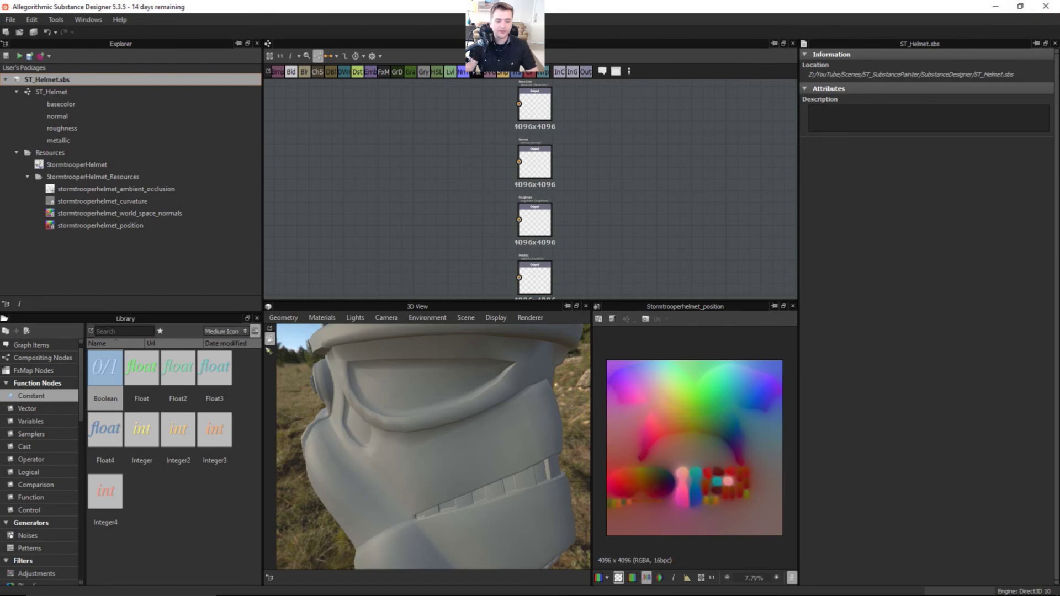
{"action": "key", "text": "alt+Tab"}
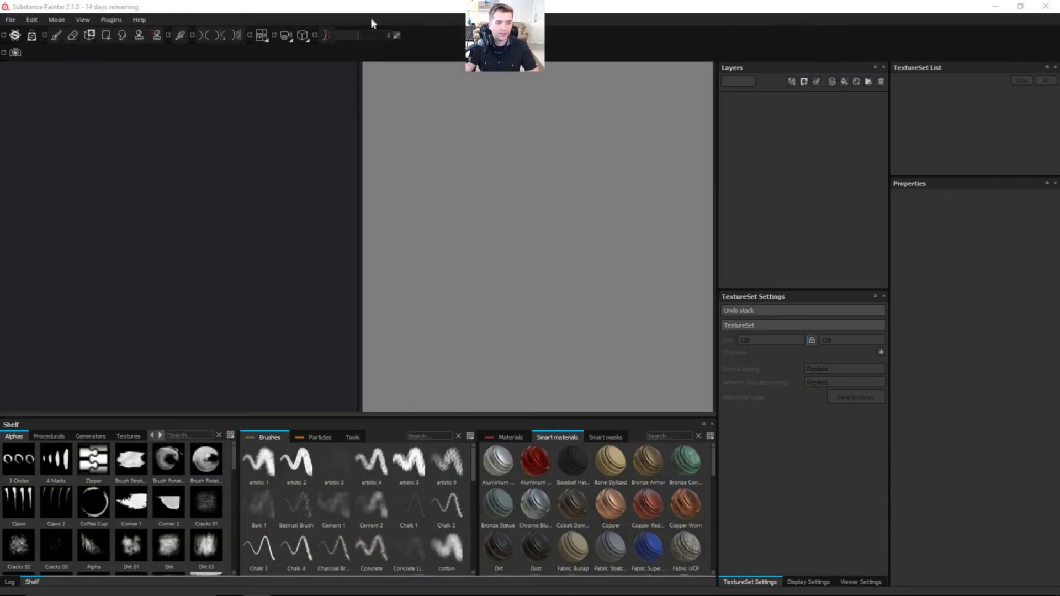